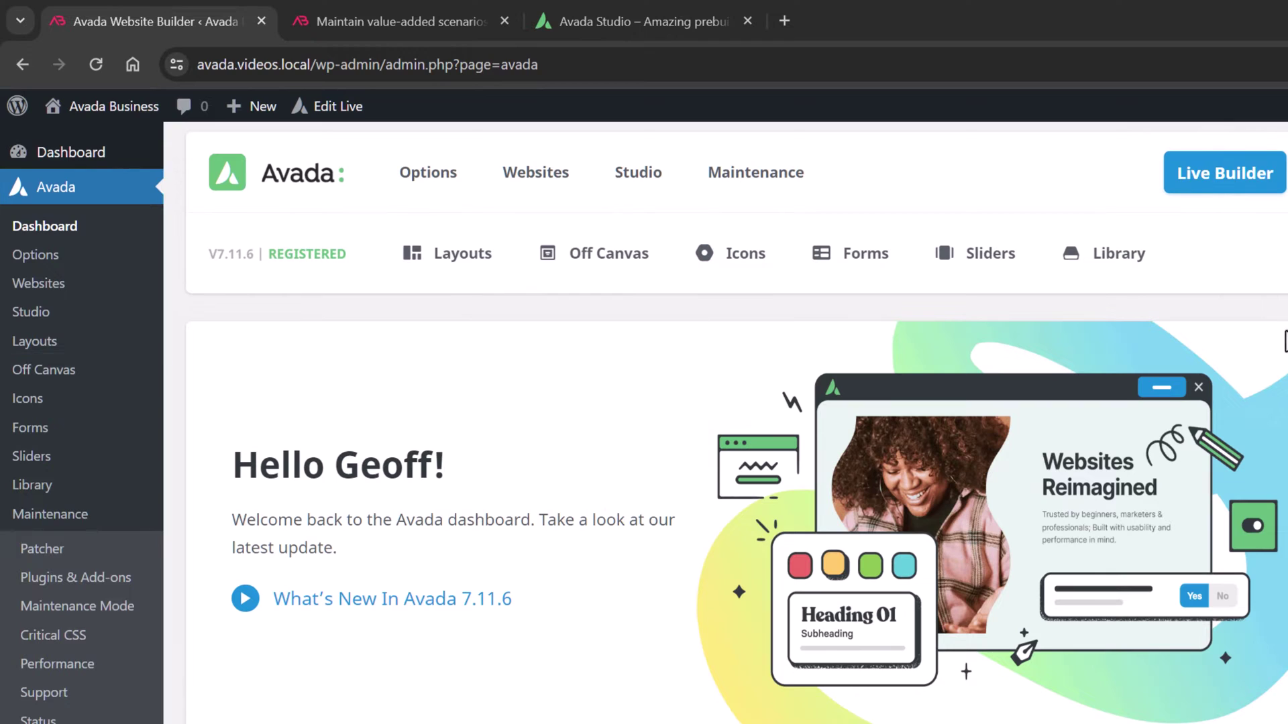
Step: Show the Layouts dropdown listing Layout Builder and Layout Section Builder
mouse_move(470, 272)
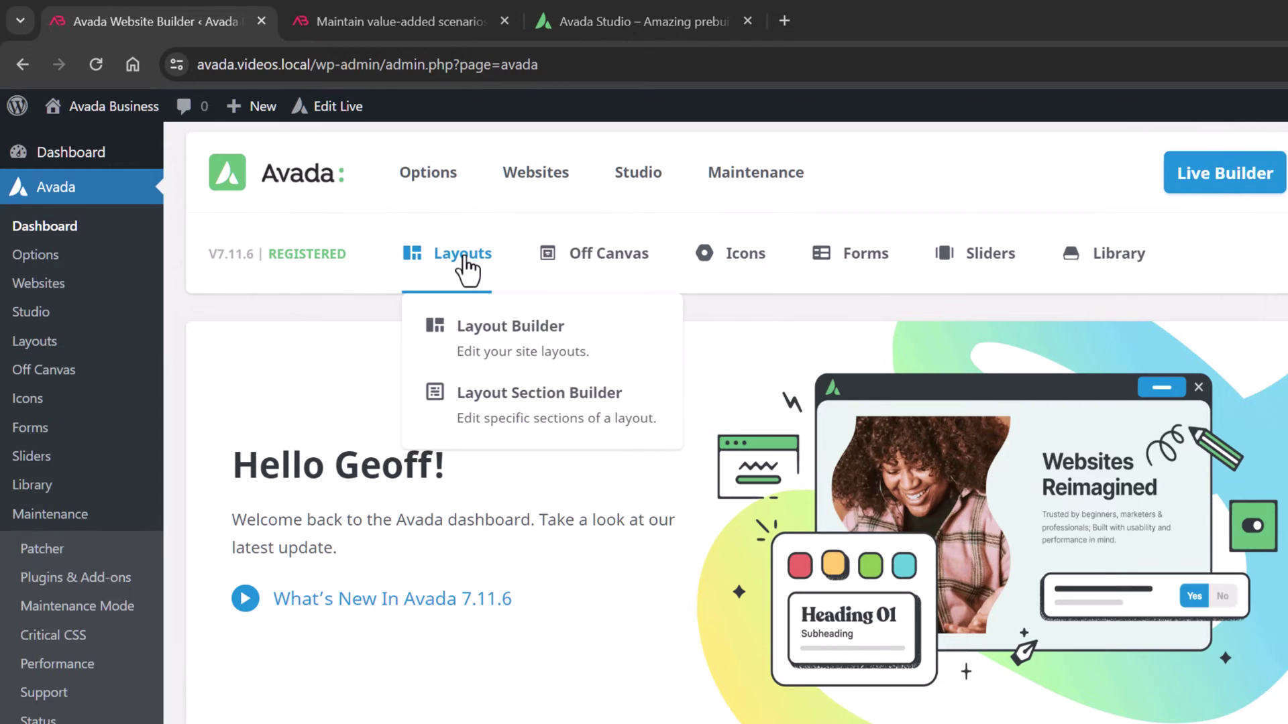
Step: Open the Layout Builder, then view the live post 'Maintain Value-Added Scenarios To Grow Your Business Mission'
left_click(471, 338)
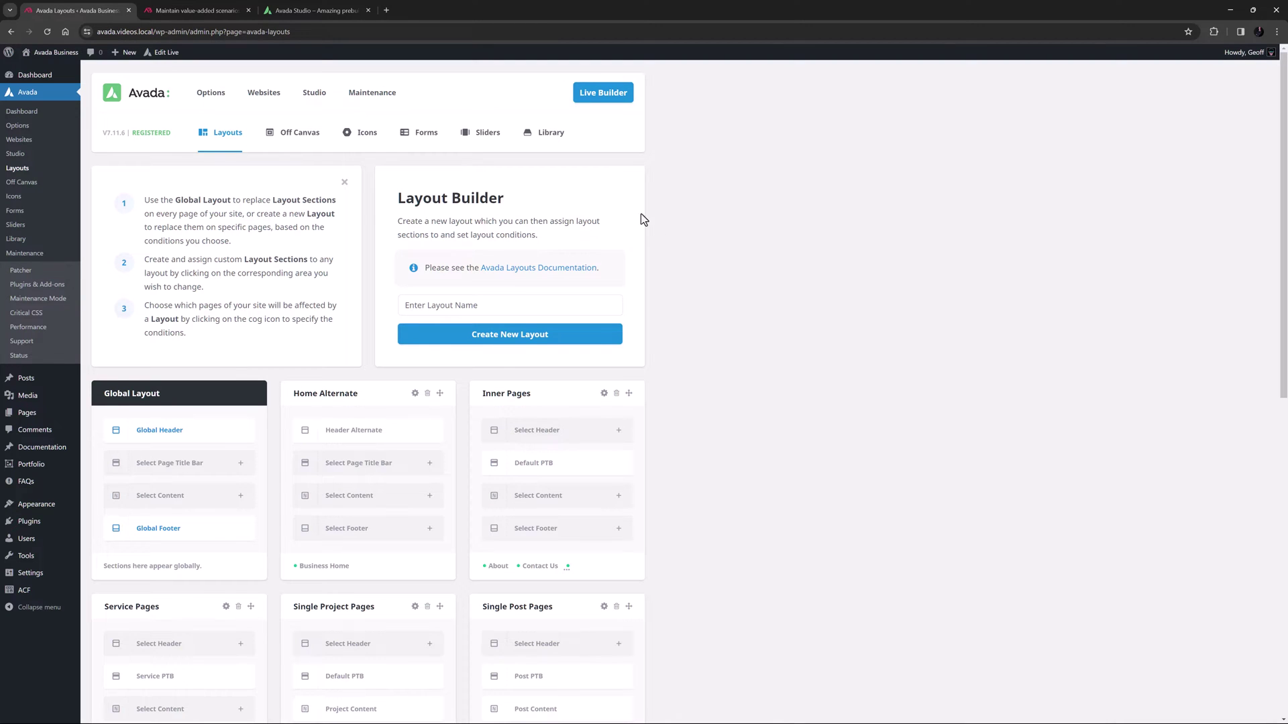
left_click(208, 11)
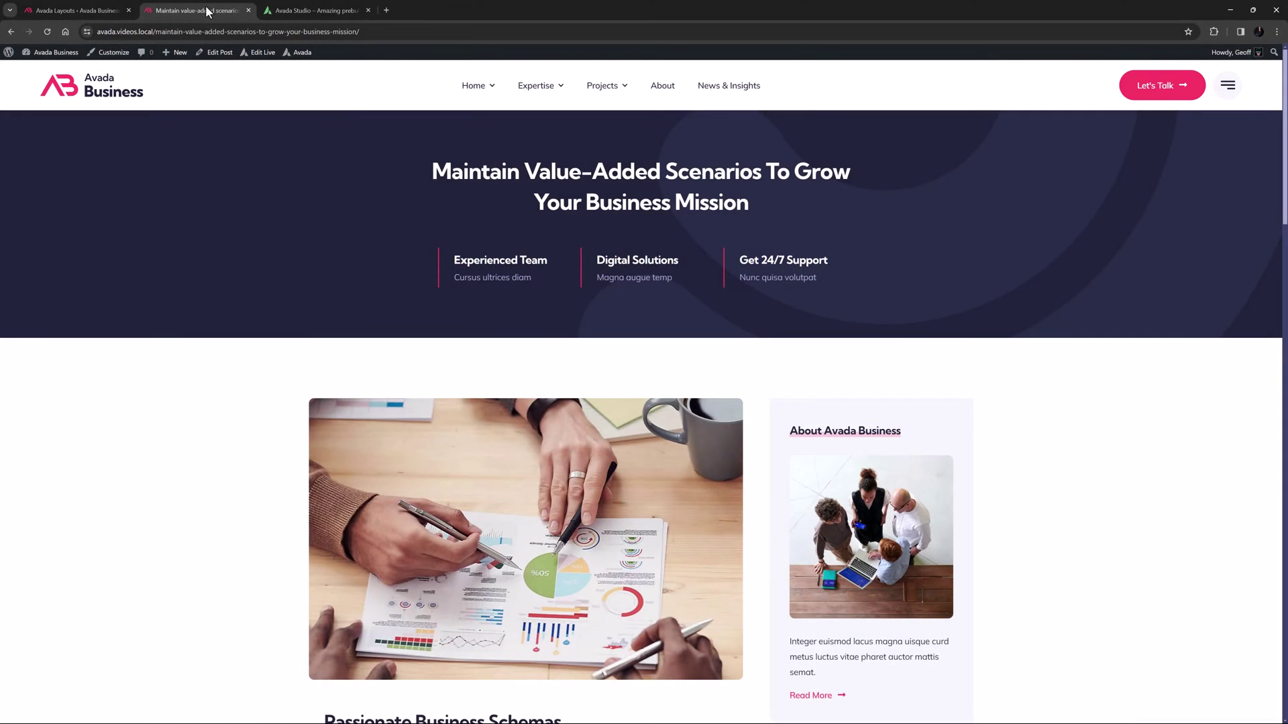
Step: Scroll the Layouts page to the Single Post Pages card, compare with the live post, and return
left_click(118, 11)
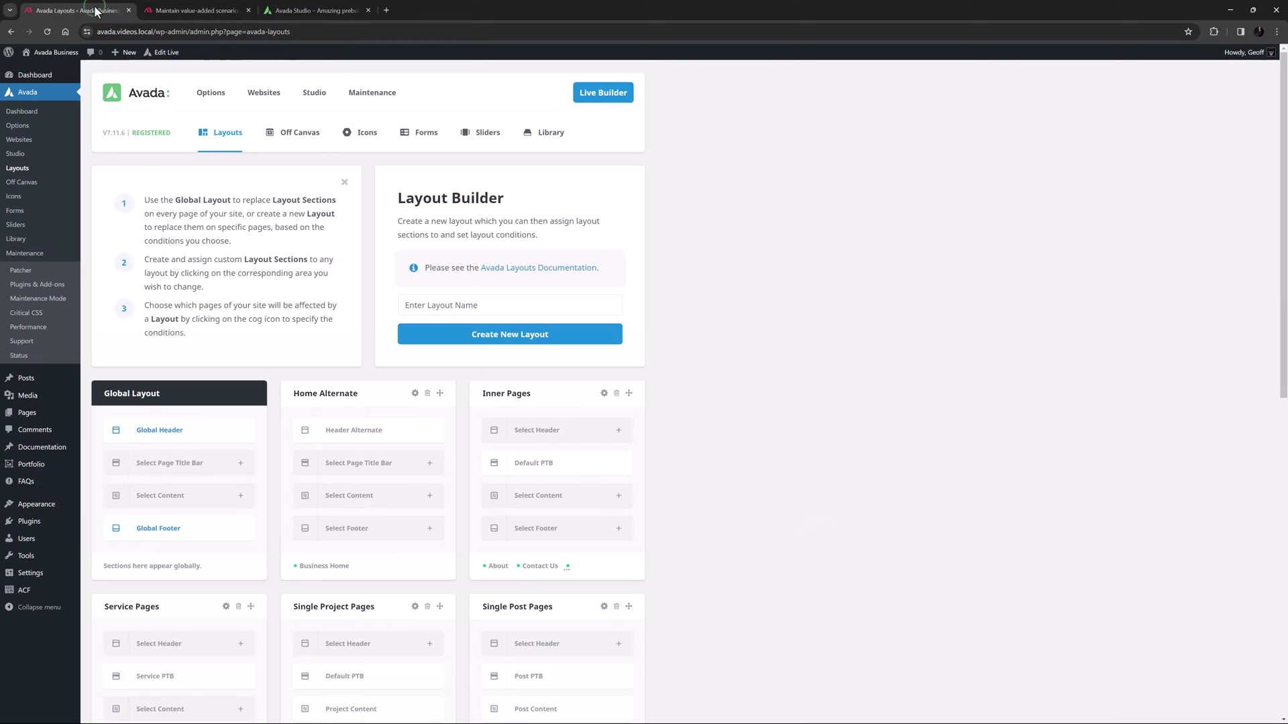
scroll(770, 421, "down", 3)
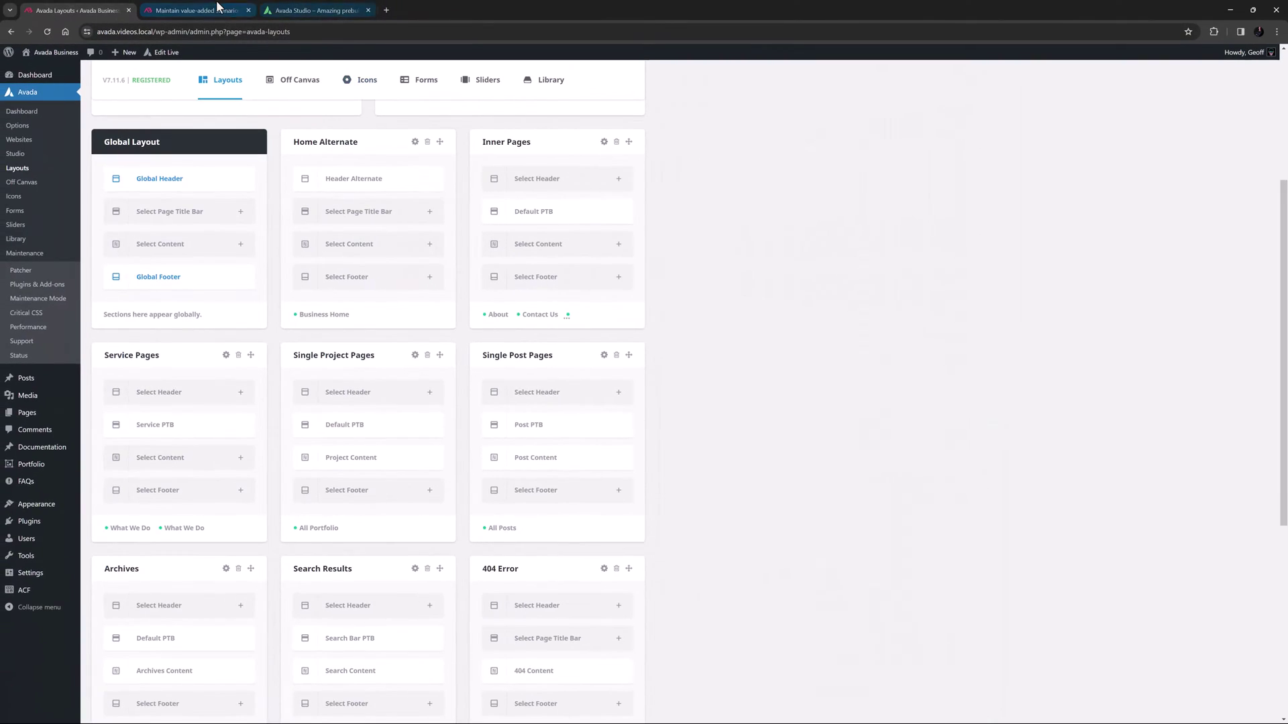
left_click(212, 8)
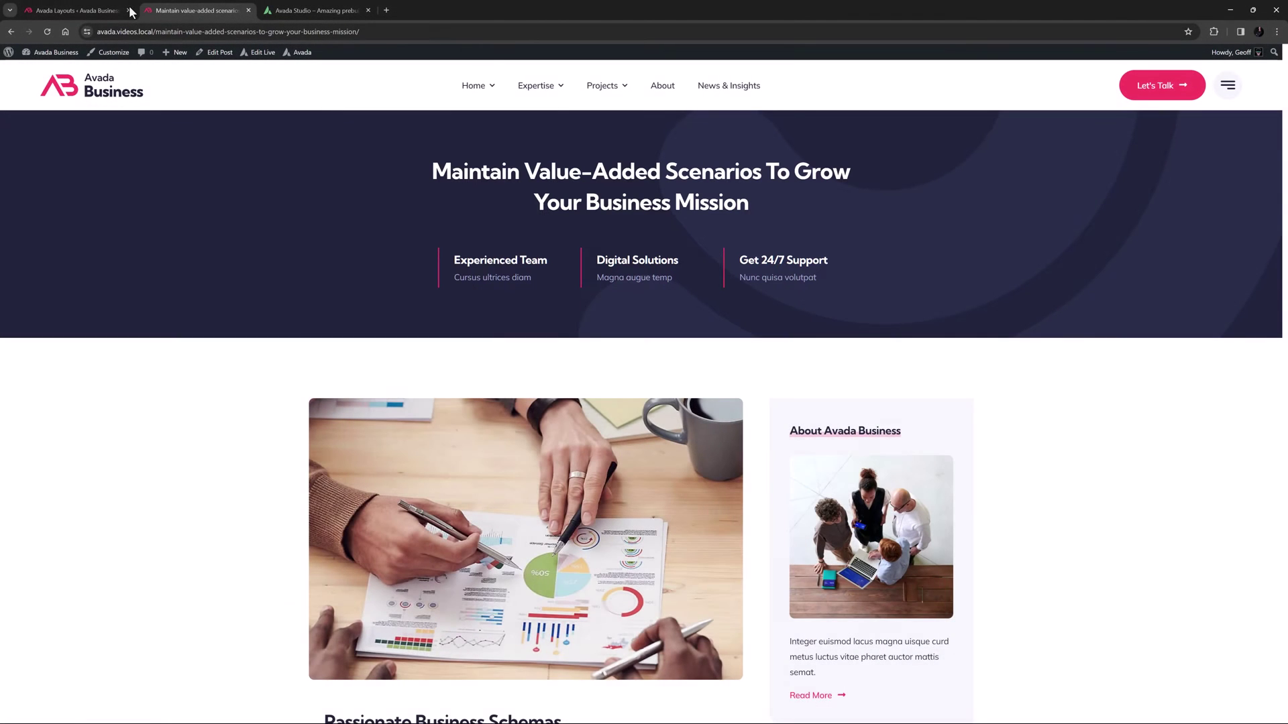
left_click(111, 10)
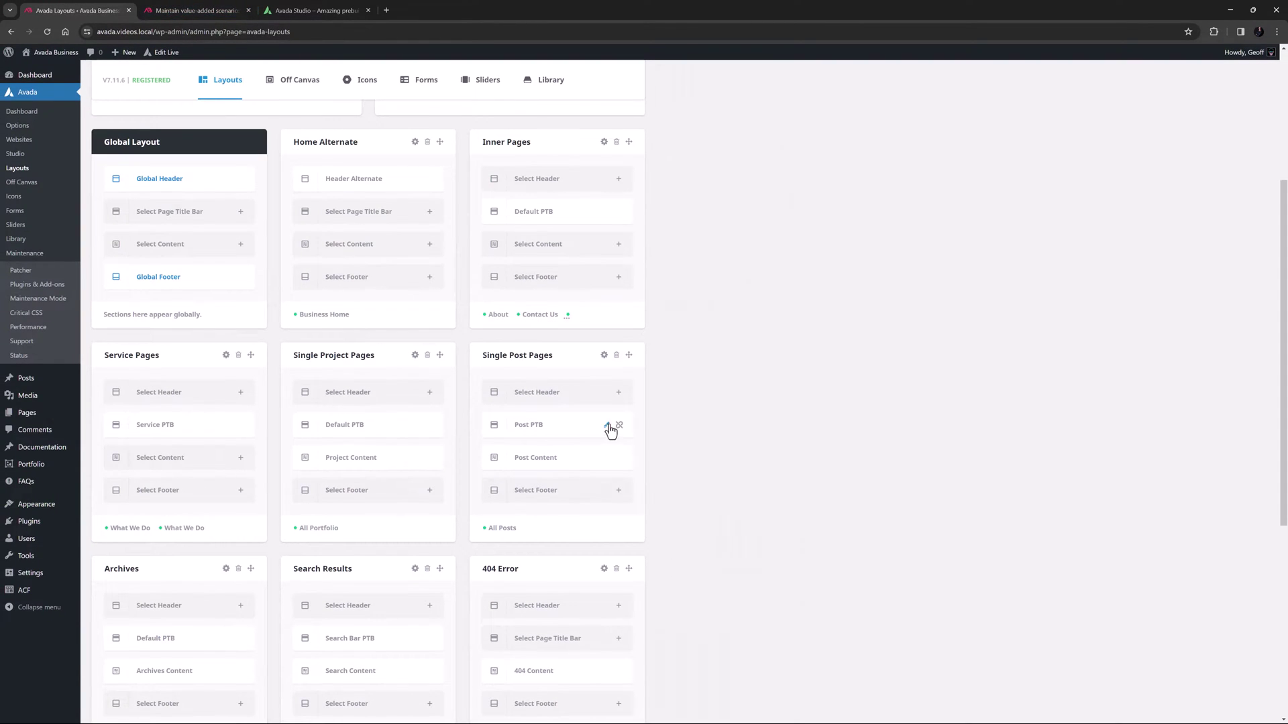
Step: Open Post PTB in the builder and inspect the banner container's background mask settings
left_click(608, 425)
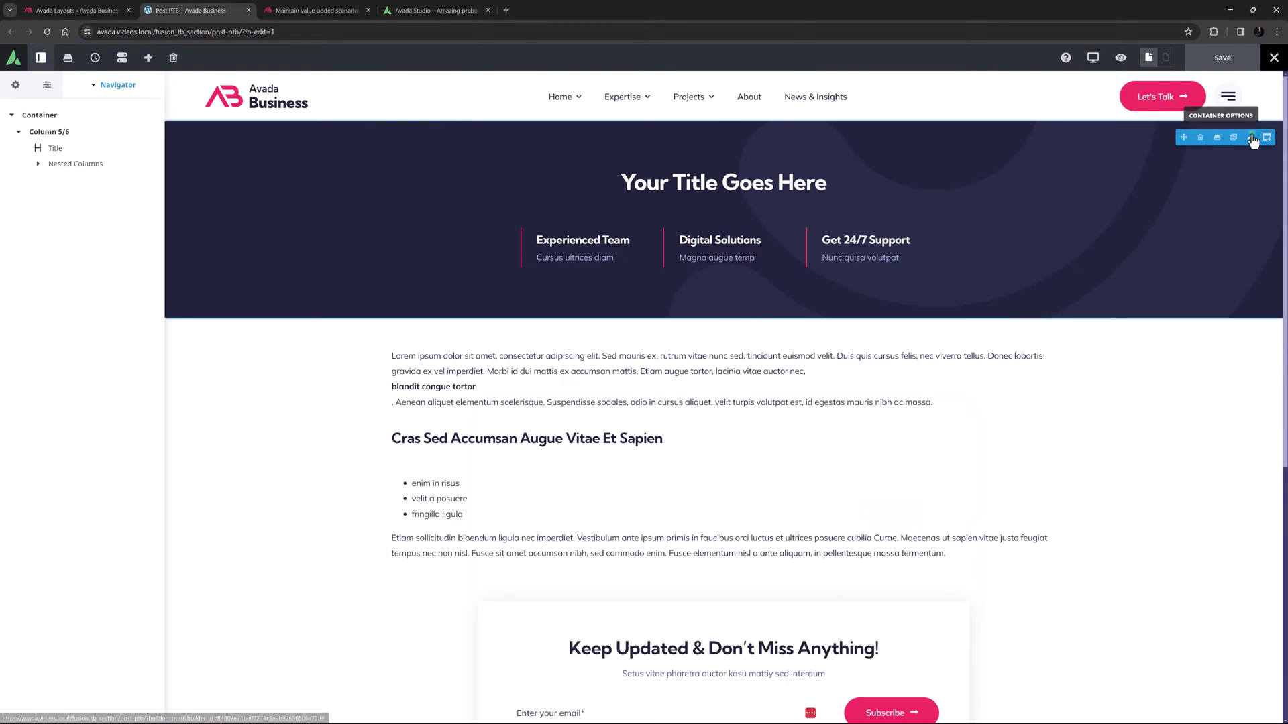
left_click(1250, 137)
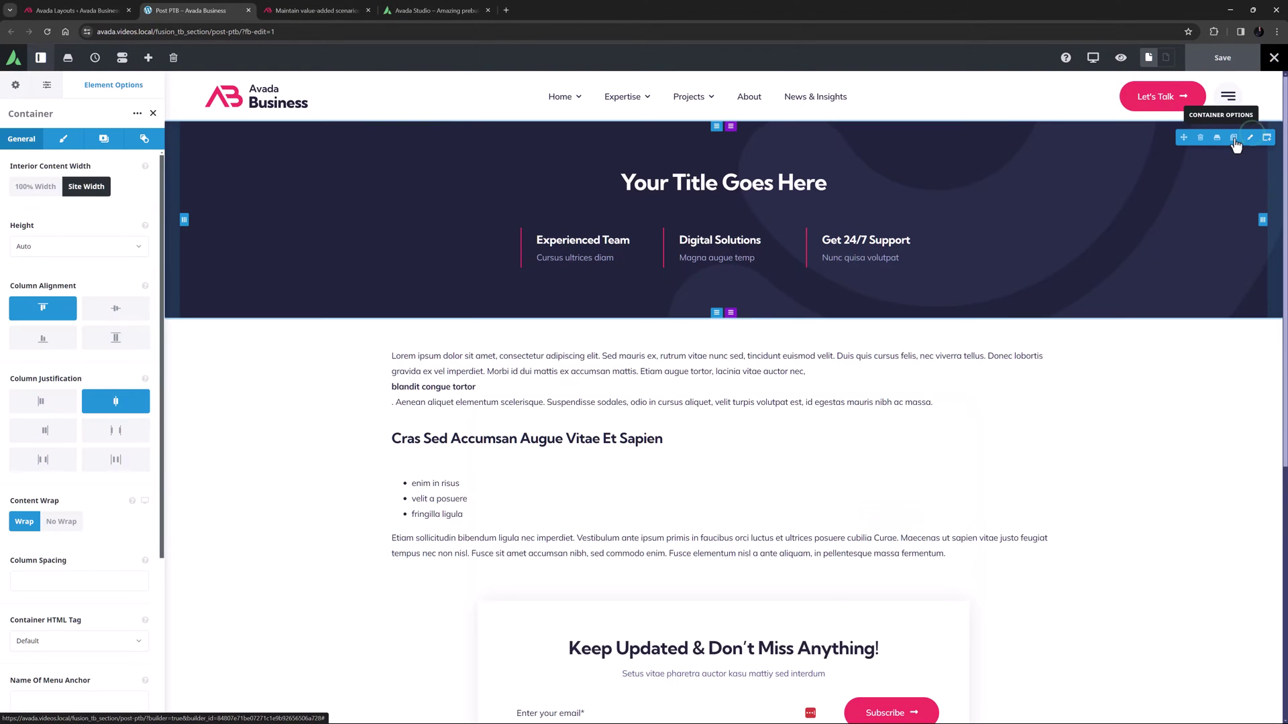
left_click(104, 139)
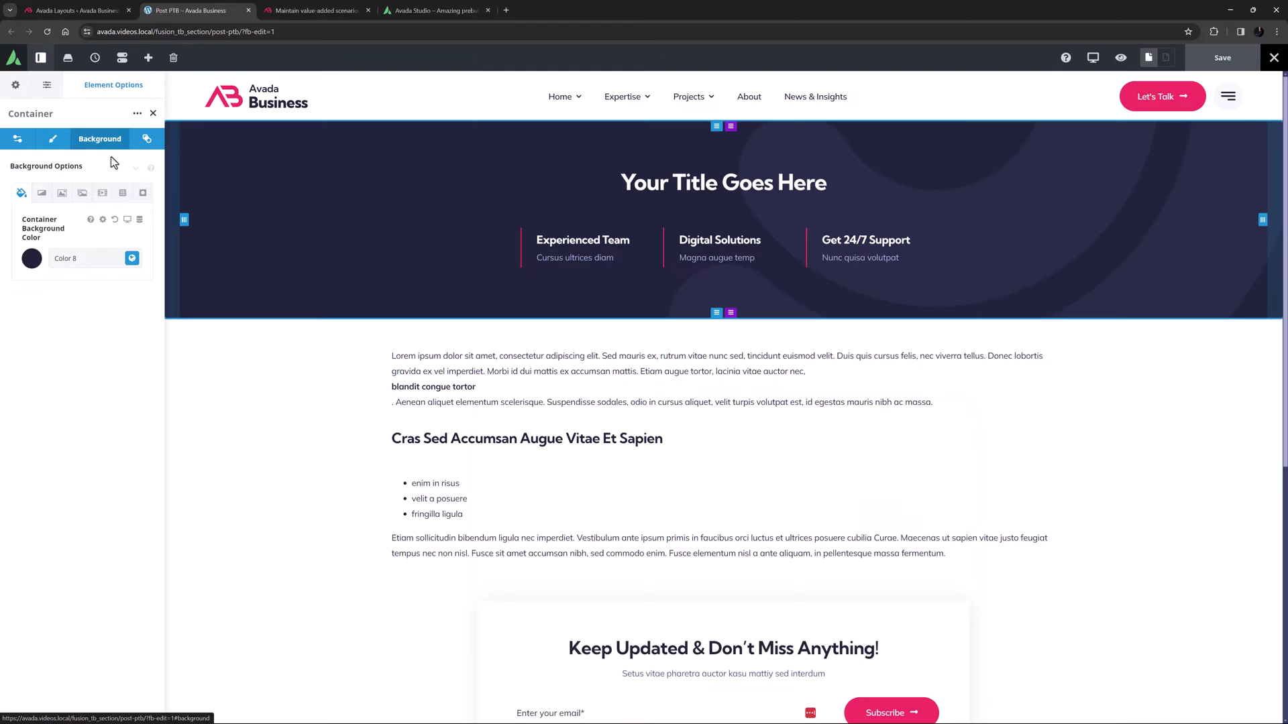
left_click(142, 193)
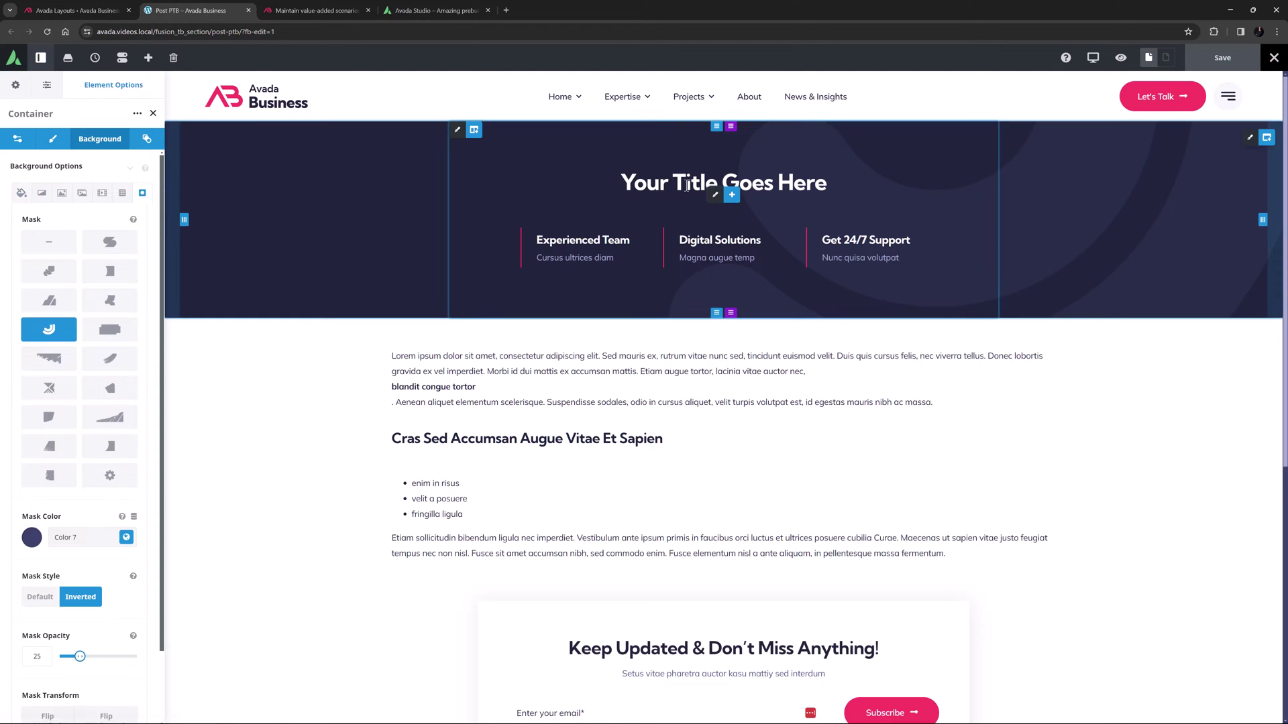
Step: Check the title element's settings and expand Nested Columns in the Navigator, then return to the live post
left_click(715, 195)
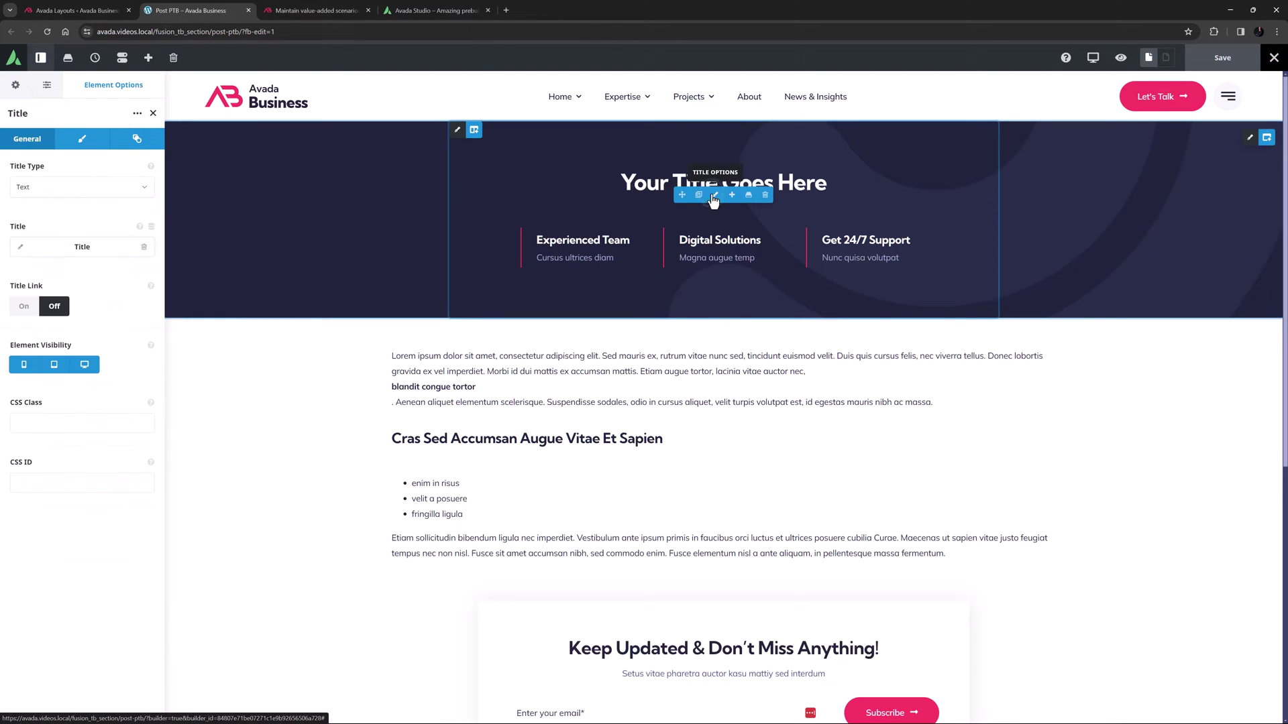
left_click(155, 115)
left_click(37, 164)
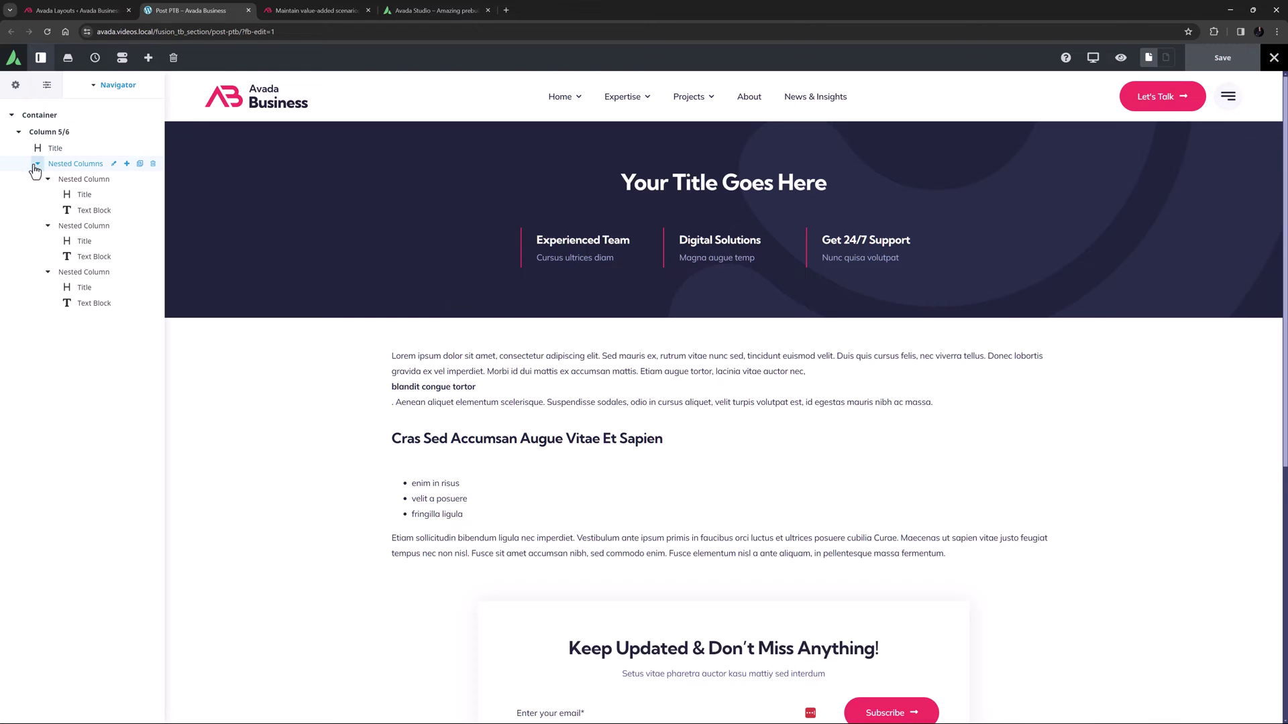
left_click(305, 10)
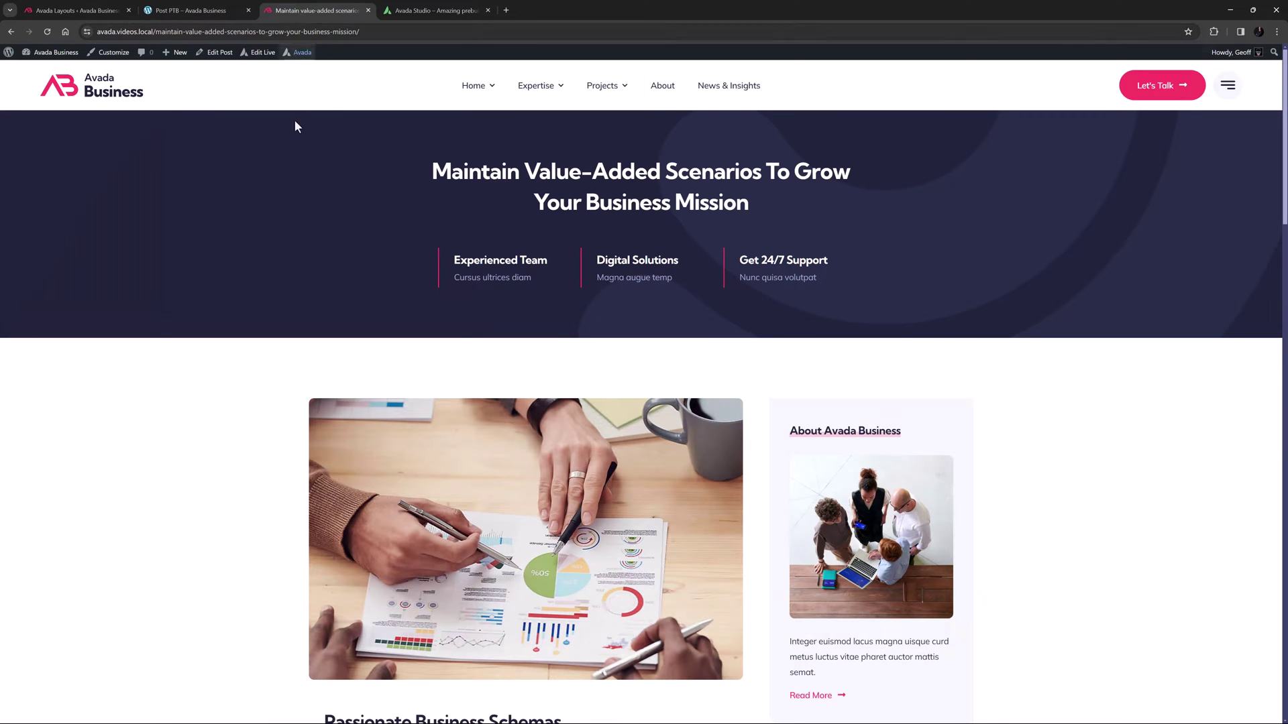
Step: Review the live post's body and comments, then go back to the Layouts page
scroll(226, 376, "down", 8)
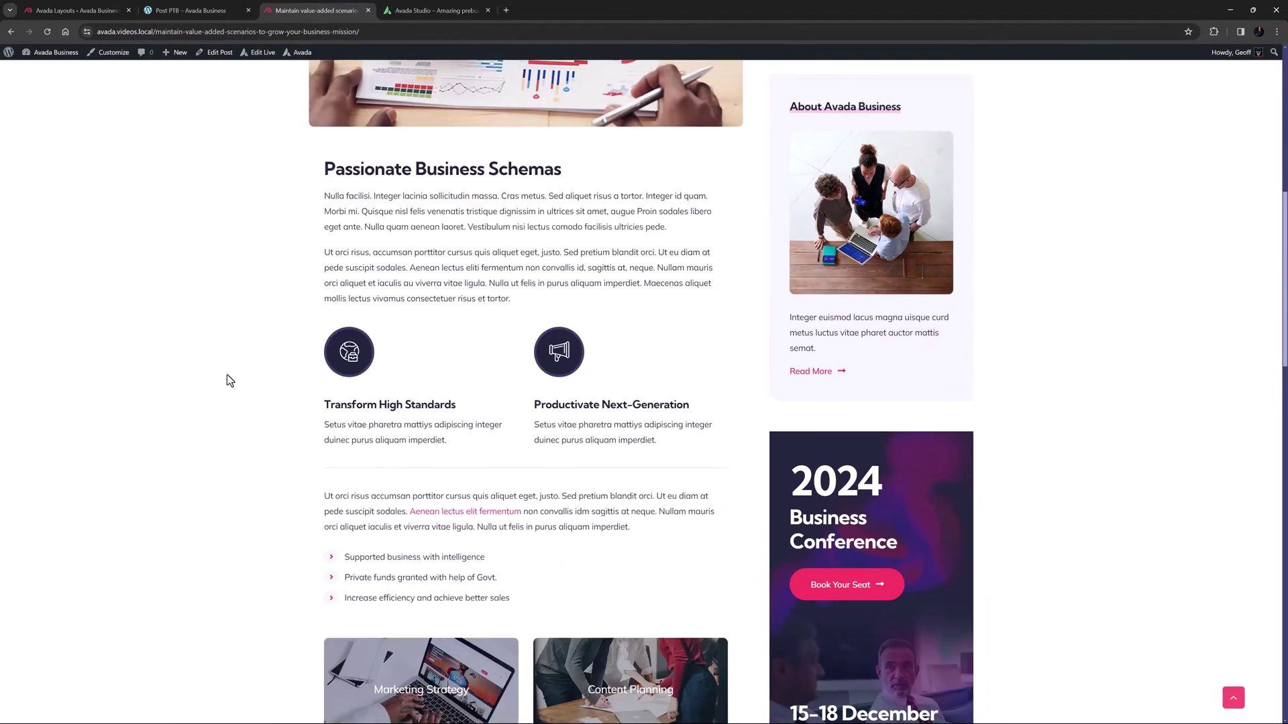
scroll(227, 376, "down", 13)
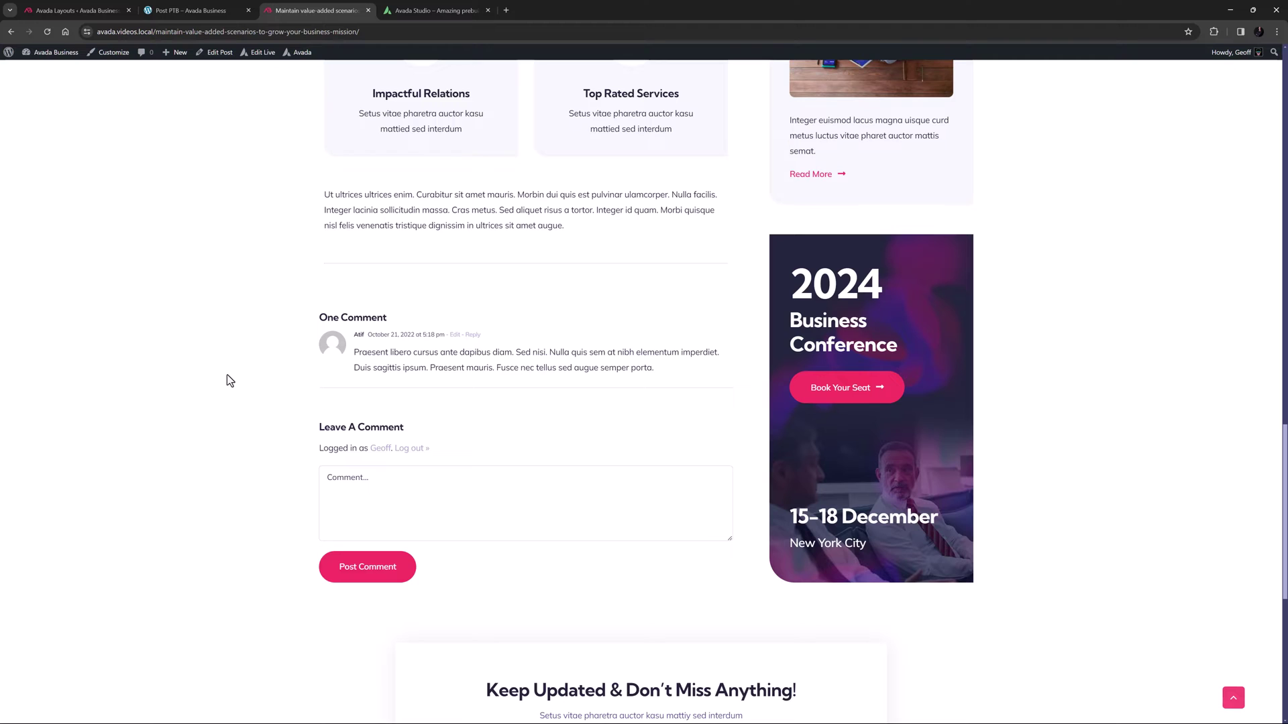
left_click(92, 9)
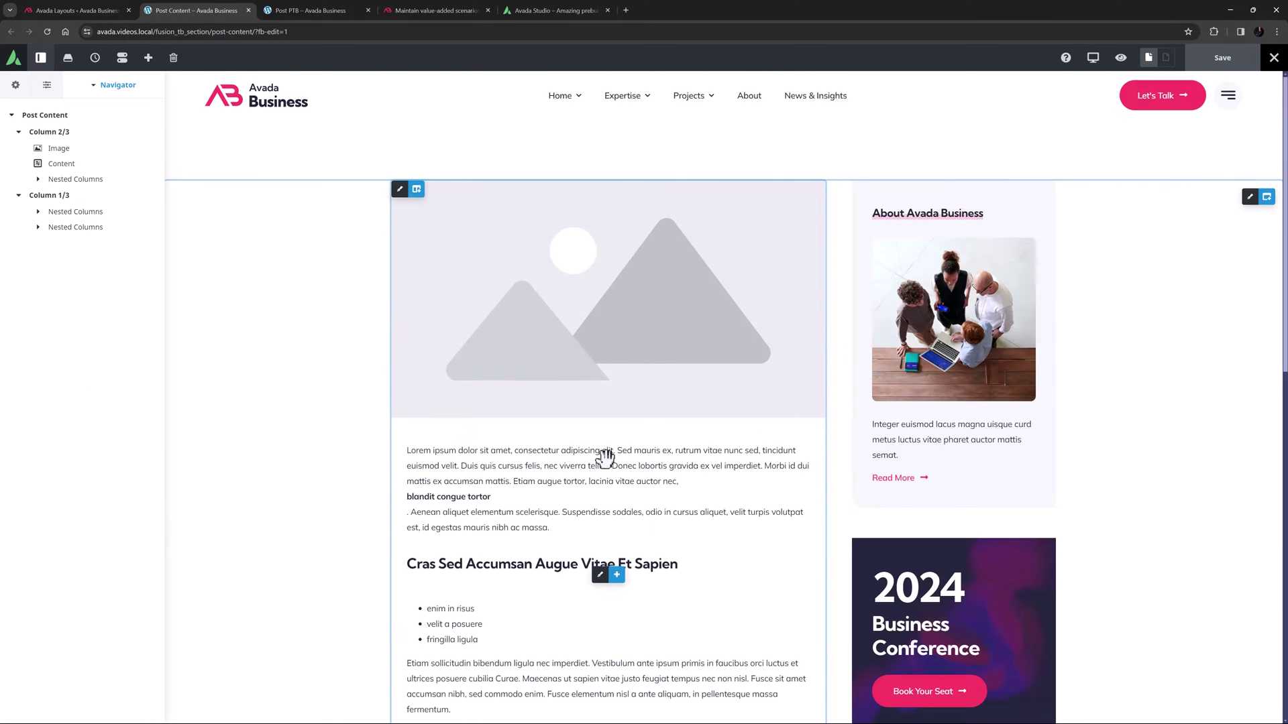
Step: Inspect the Post Content section's featured Image and full Content element settings
scroll(601, 402, "down", 1)
left_click(600, 253)
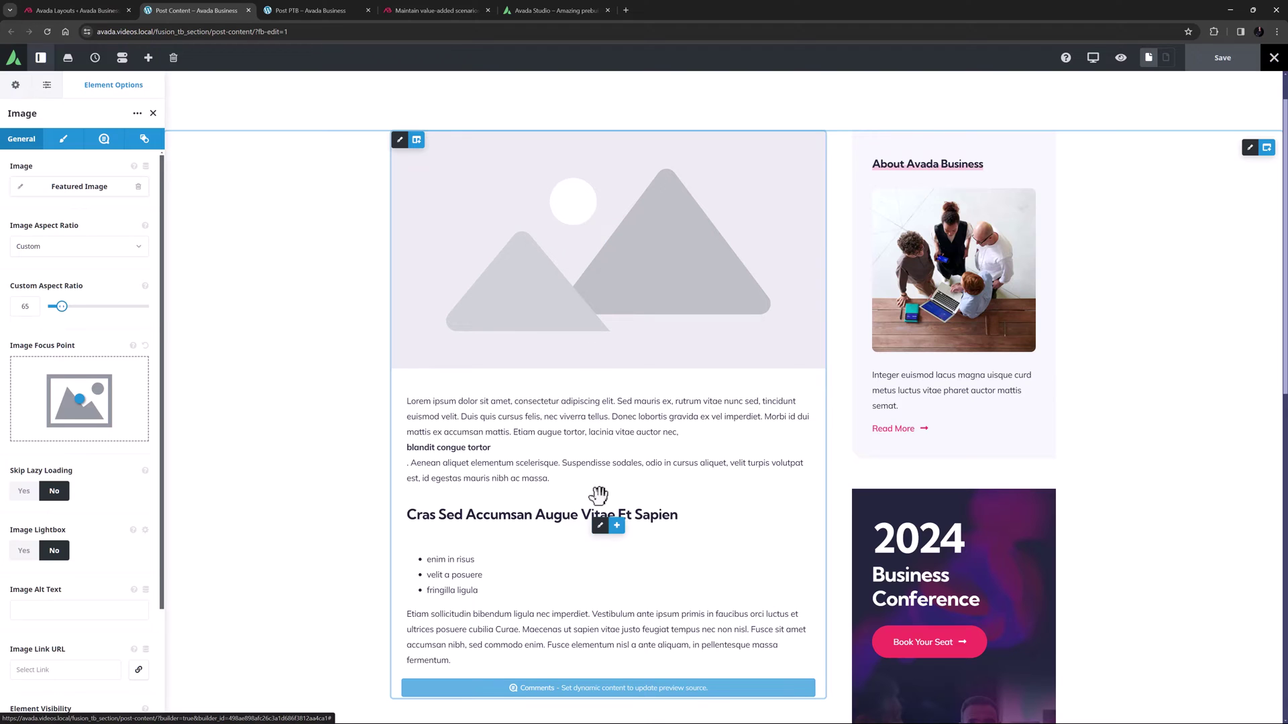
left_click(601, 526)
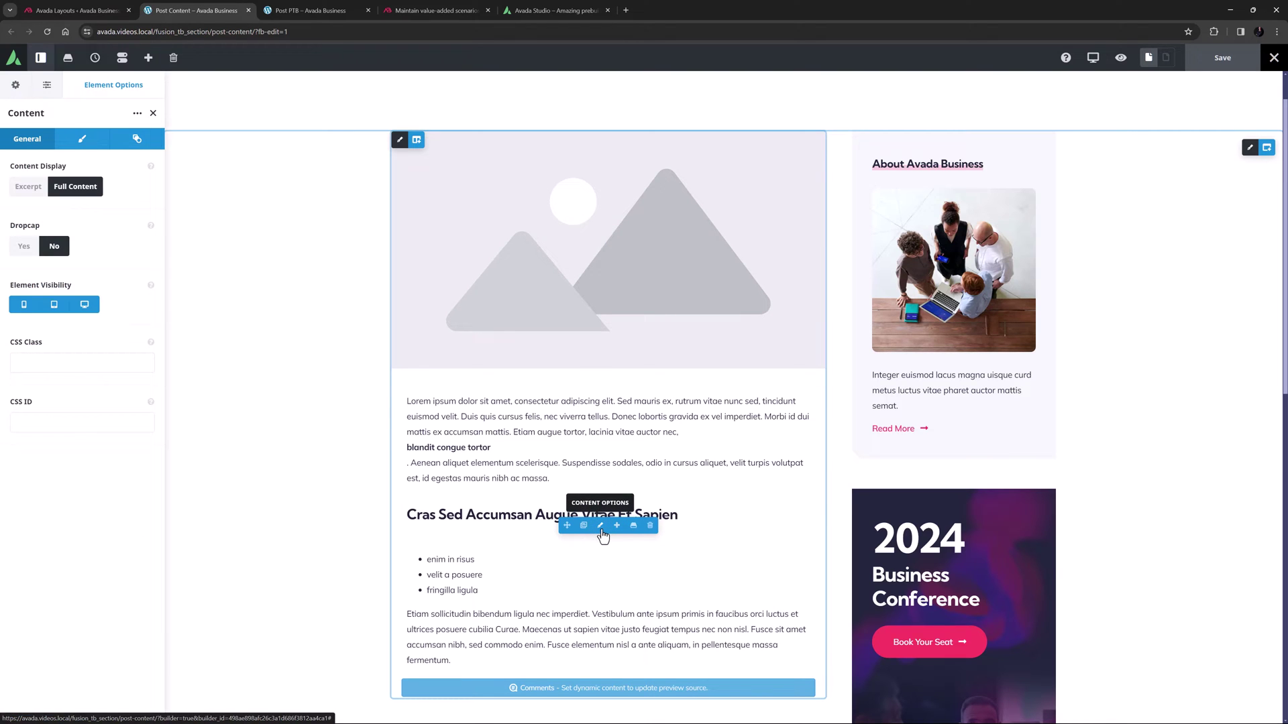
scroll(603, 524, "down", 3)
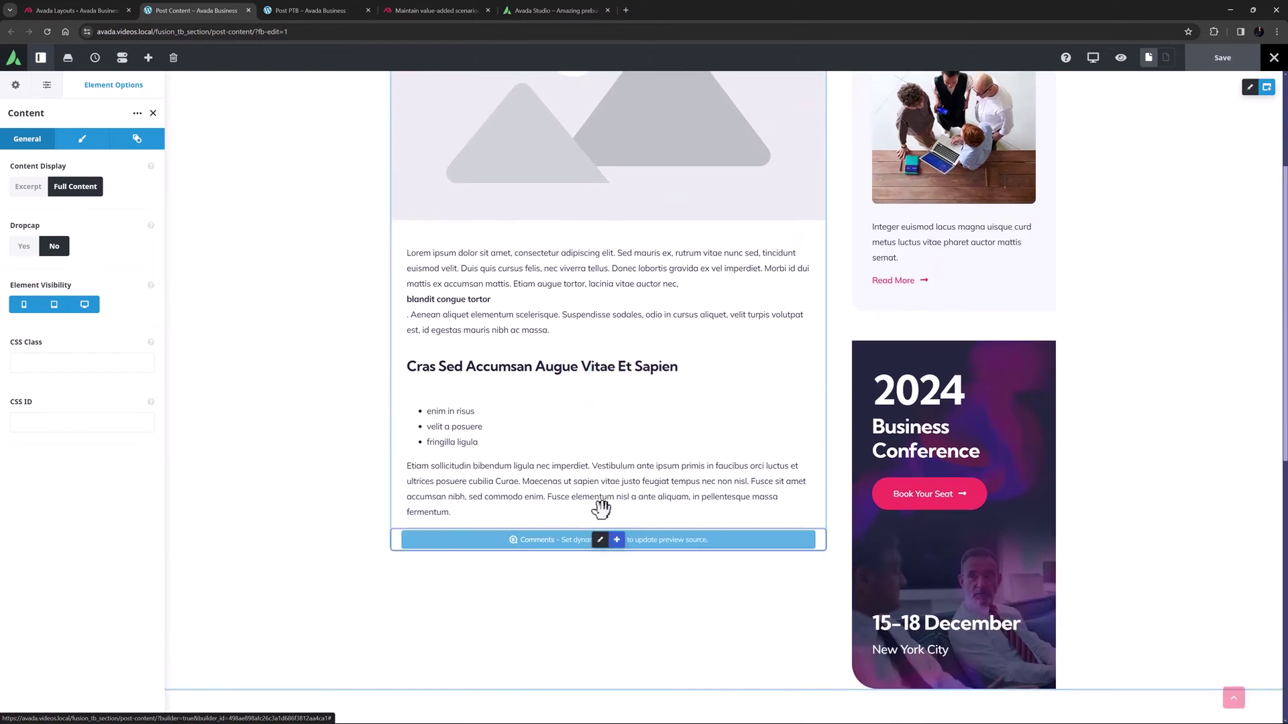
scroll(698, 400, "up", 3)
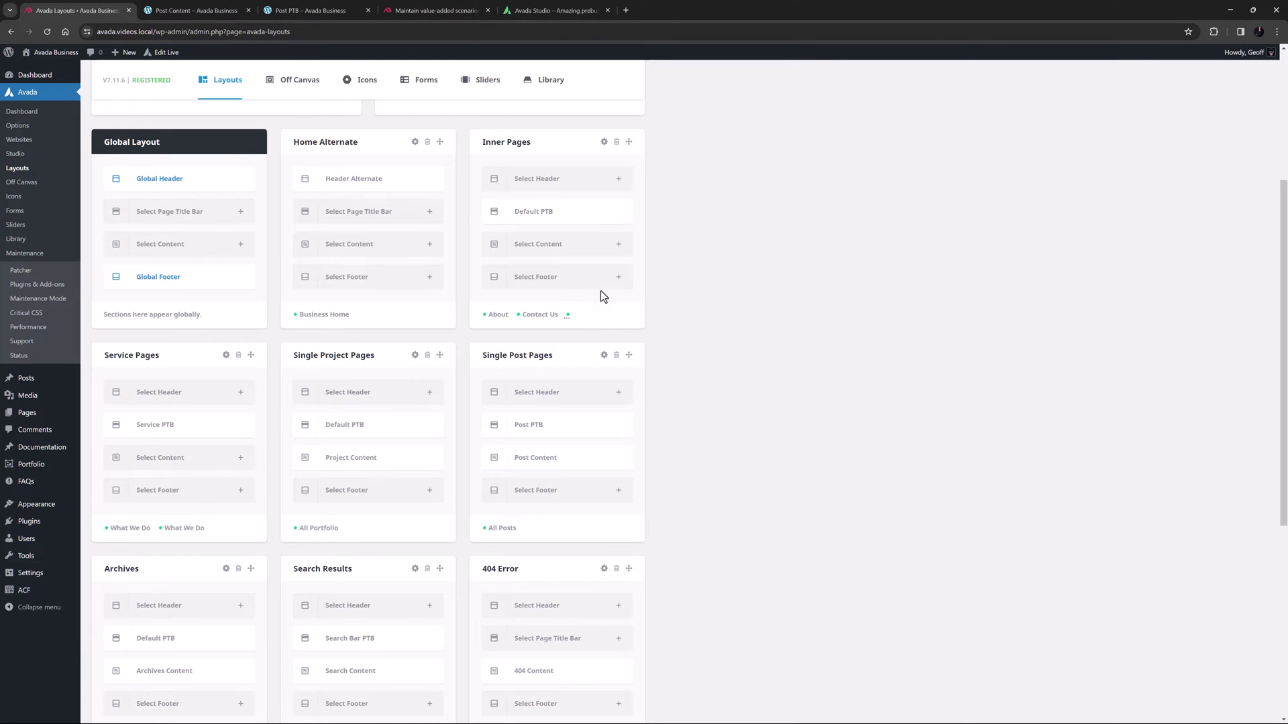
Step: Scroll the live post down to its footer, then view Avada Studio's Header library
left_click(436, 10)
scroll(629, 425, "down", 7)
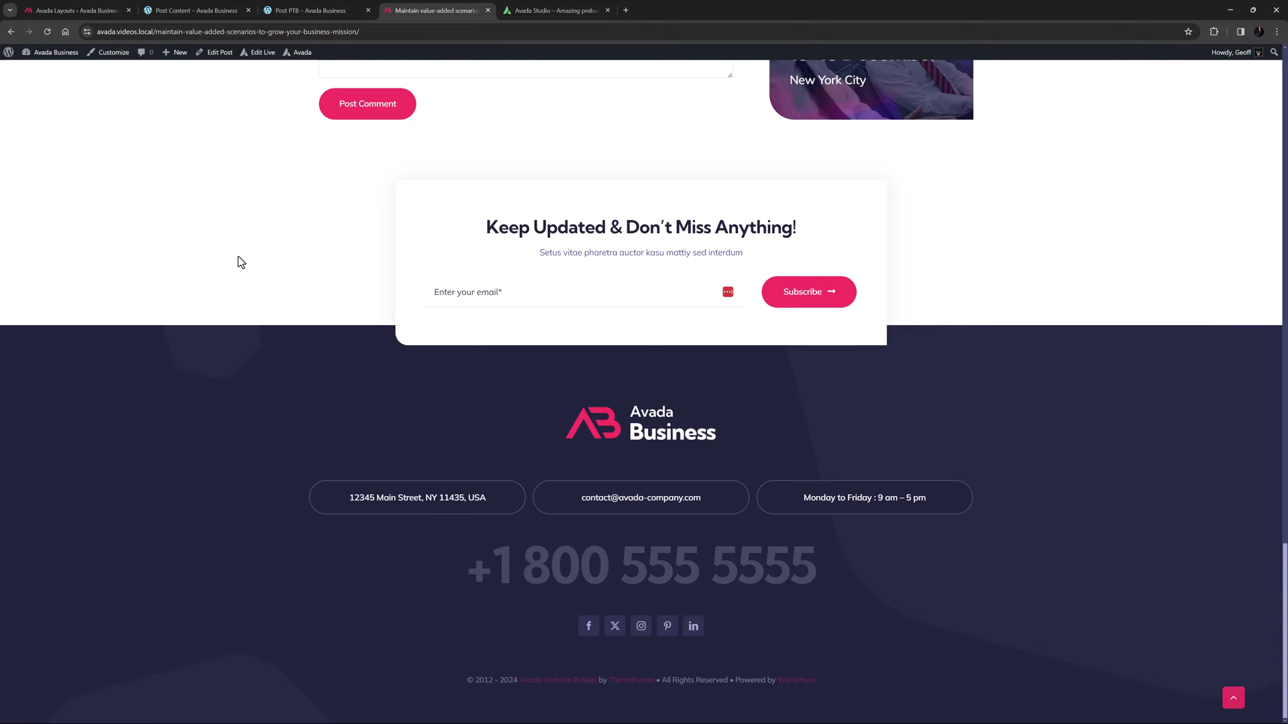
left_click(536, 11)
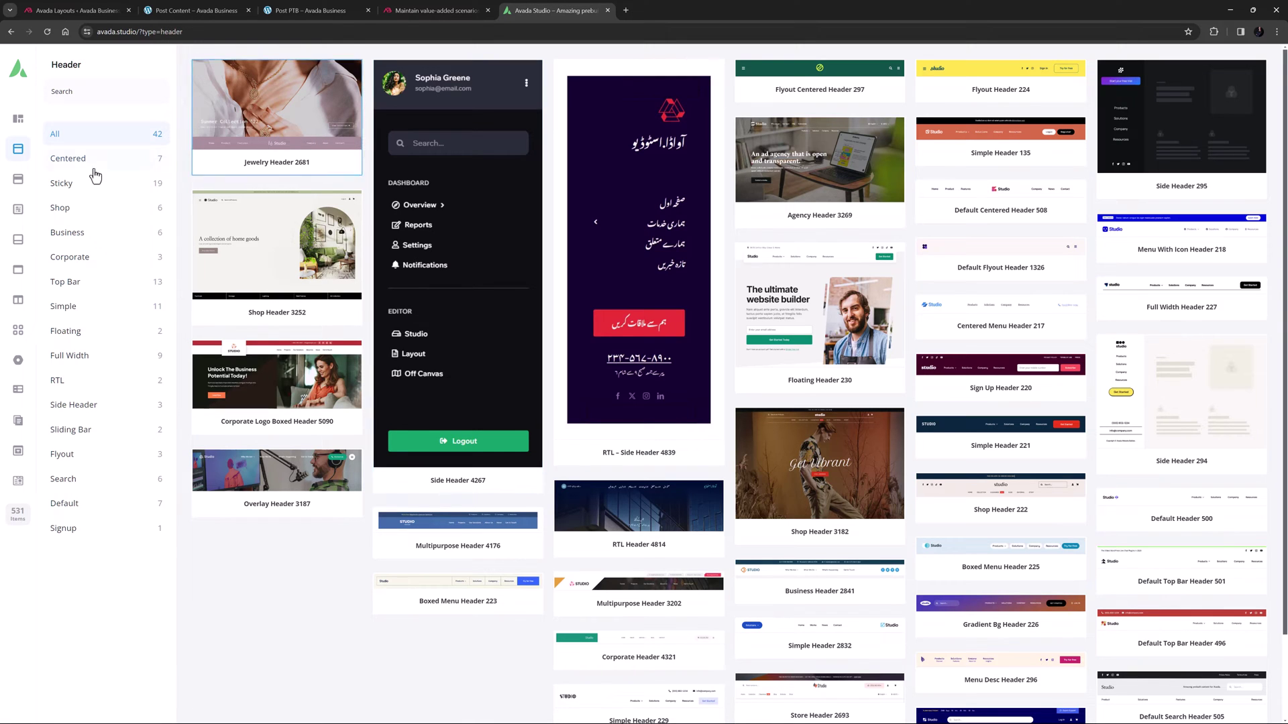
Step: Browse Avada Studio's Page Title Bar, Content and Footer designs, then return to Layouts
left_click(18, 182)
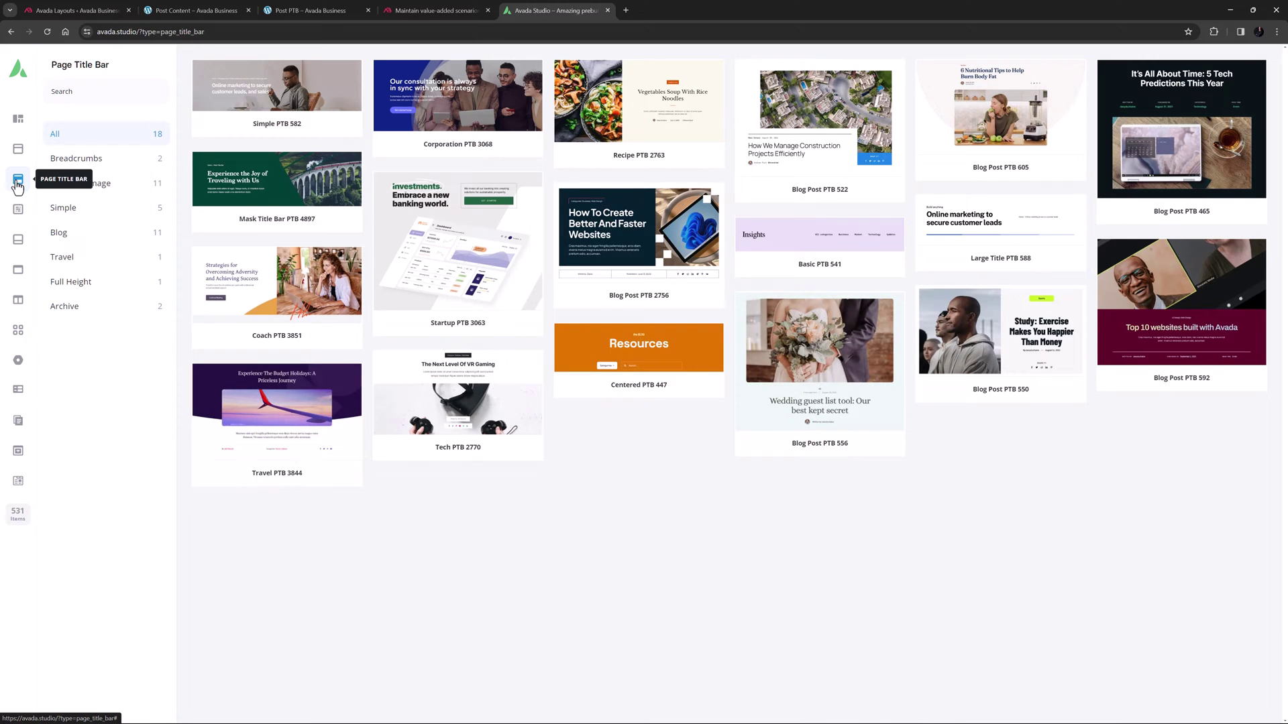
left_click(15, 212)
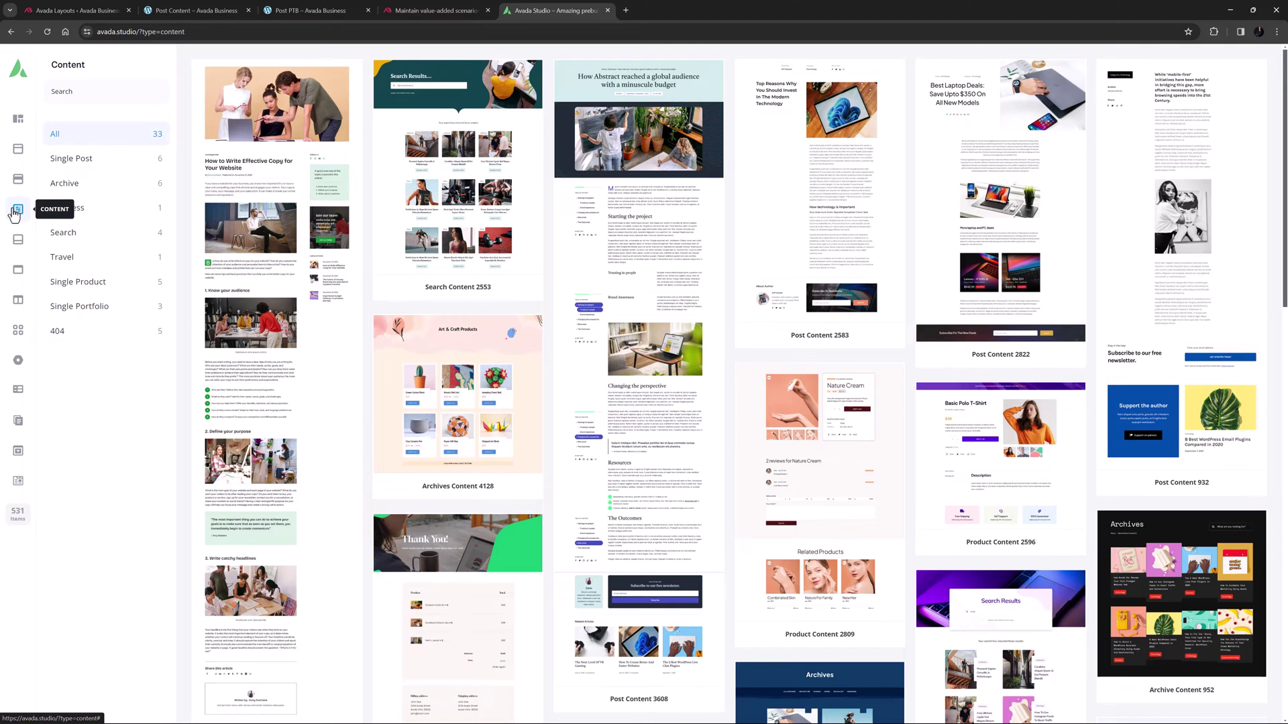
left_click(20, 241)
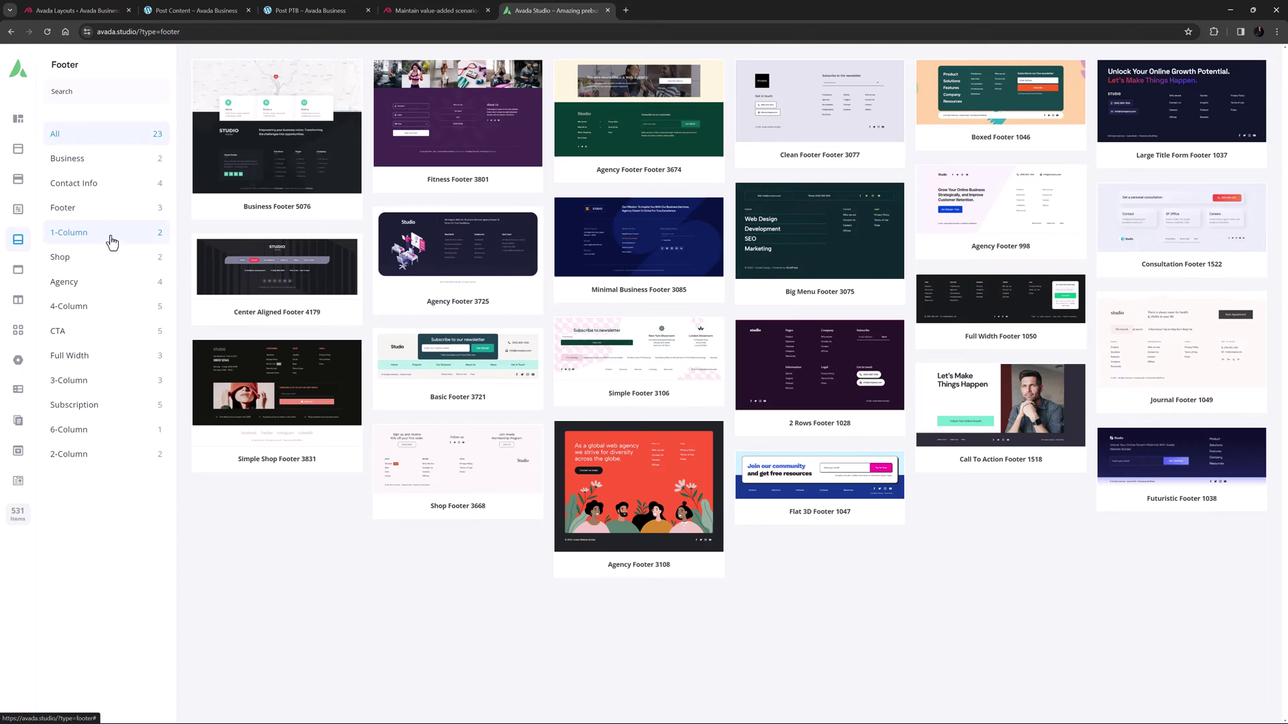
left_click(86, 11)
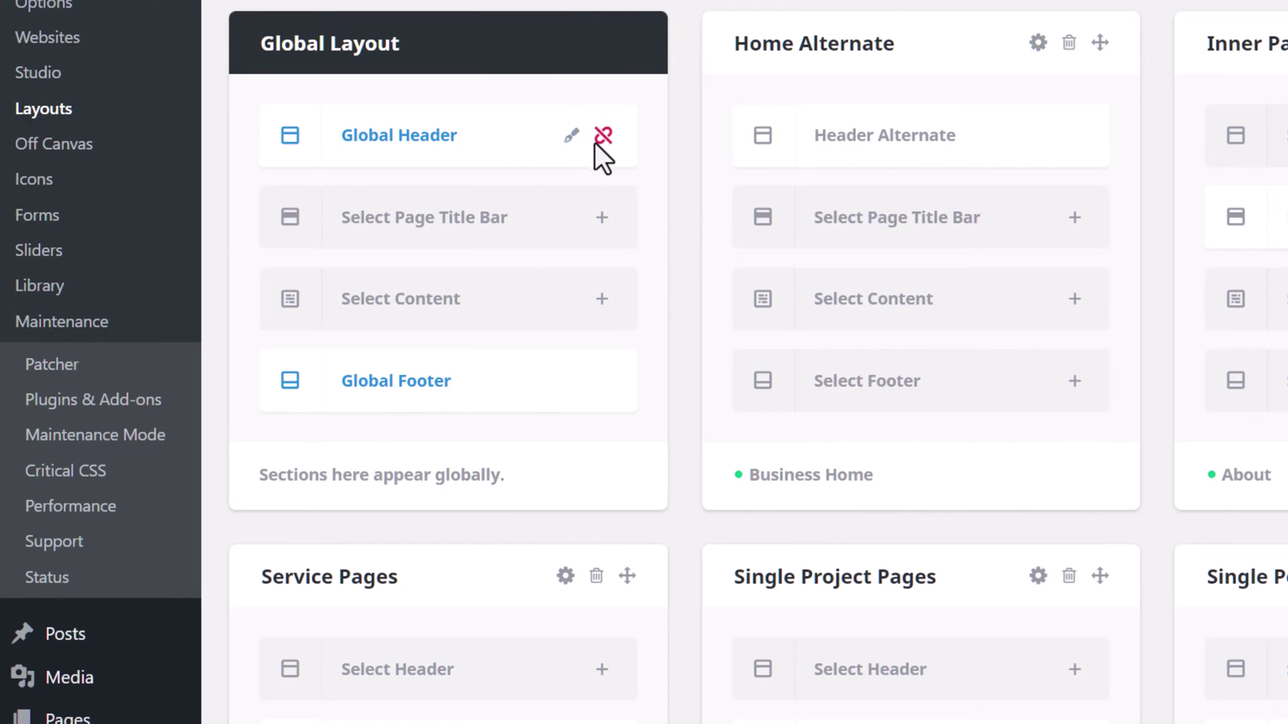
left_click(599, 141)
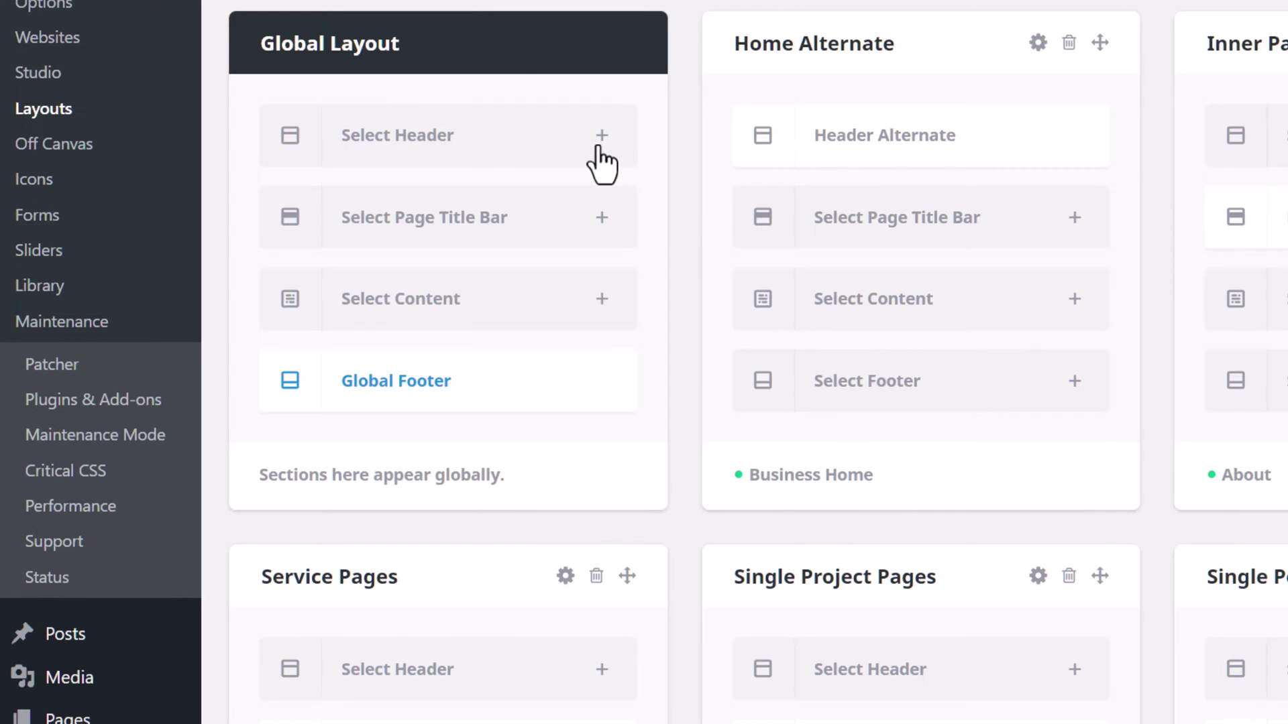
left_click(445, 148)
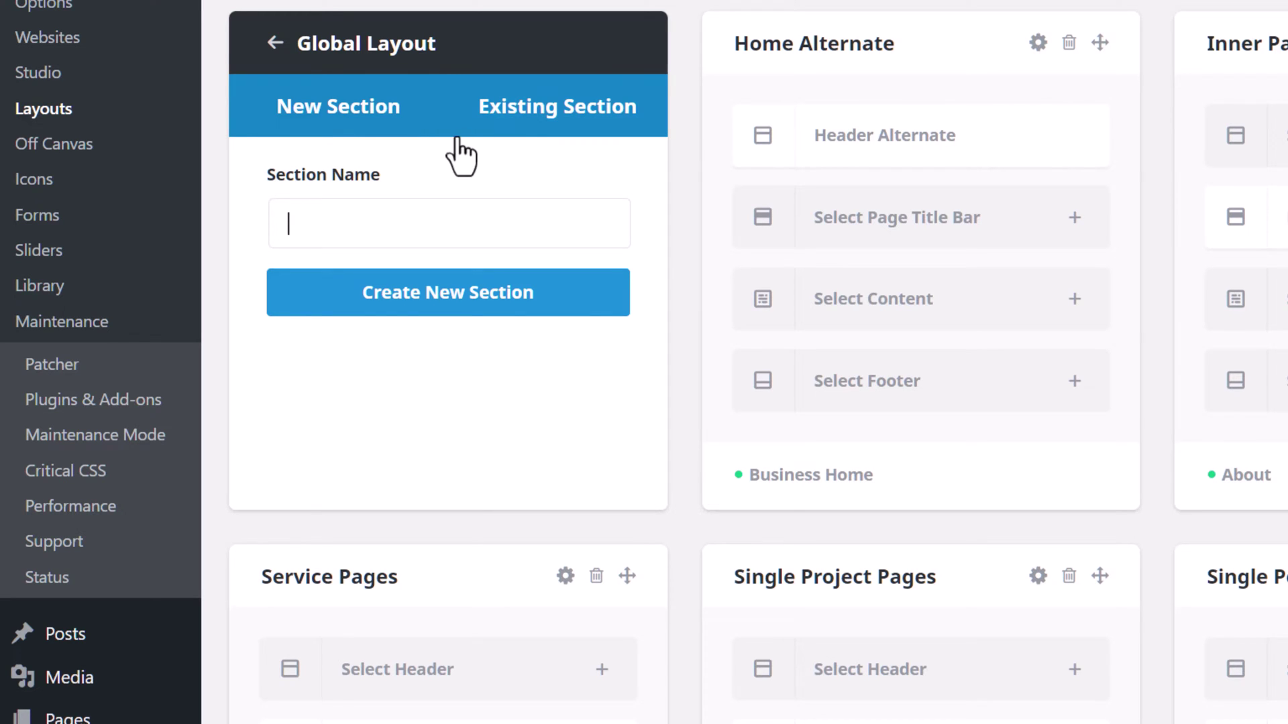
left_click(511, 116)
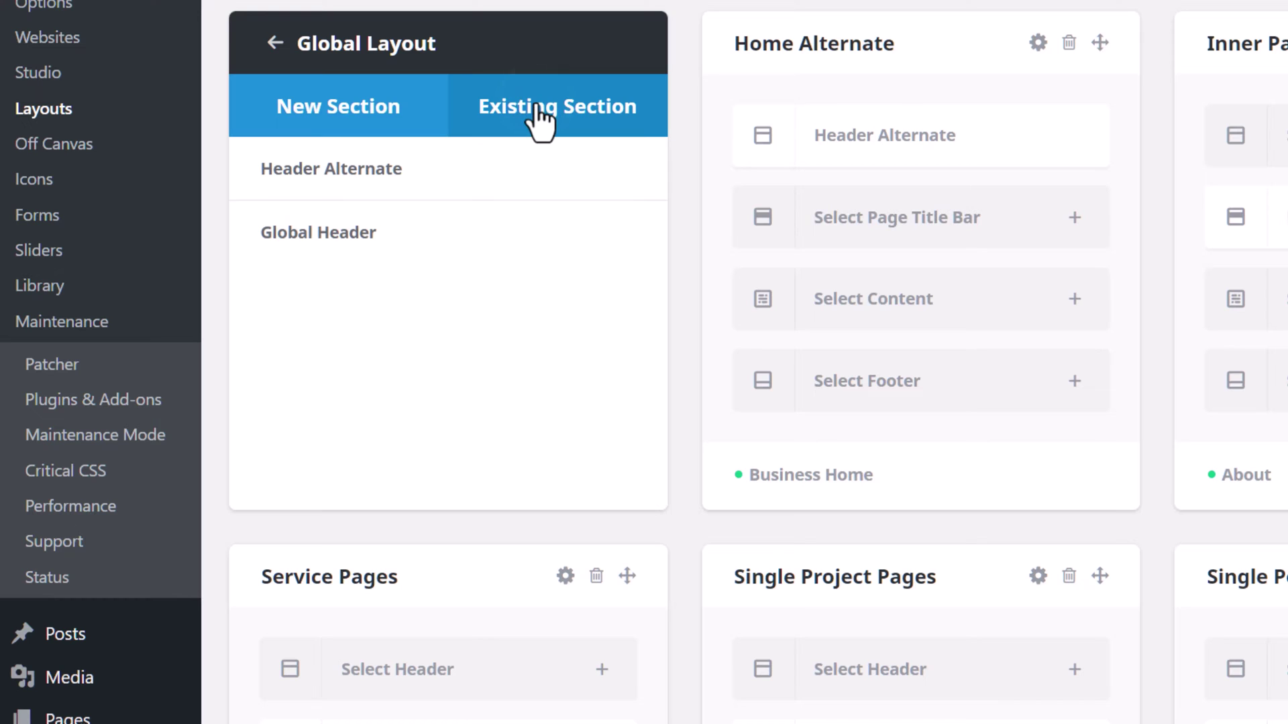
left_click(411, 235)
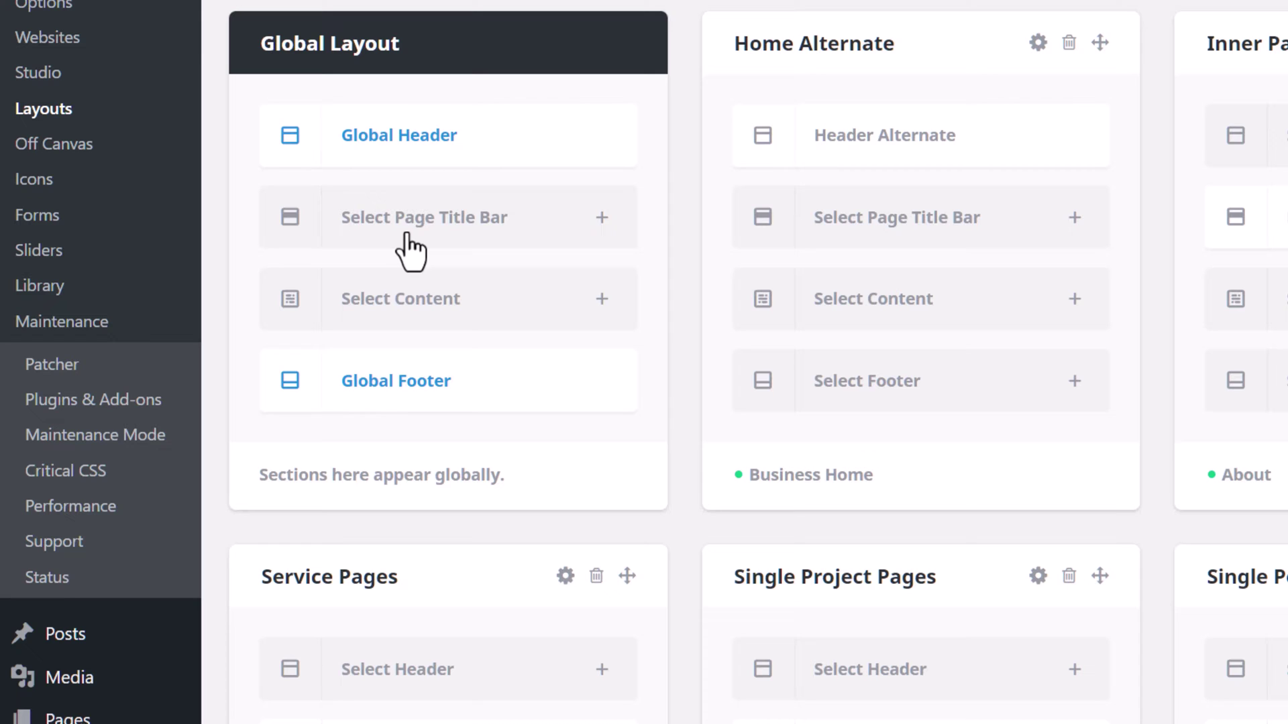
Step: Start deleting the Single Post Pages layout from its card's trash icon
mouse_move(555, 144)
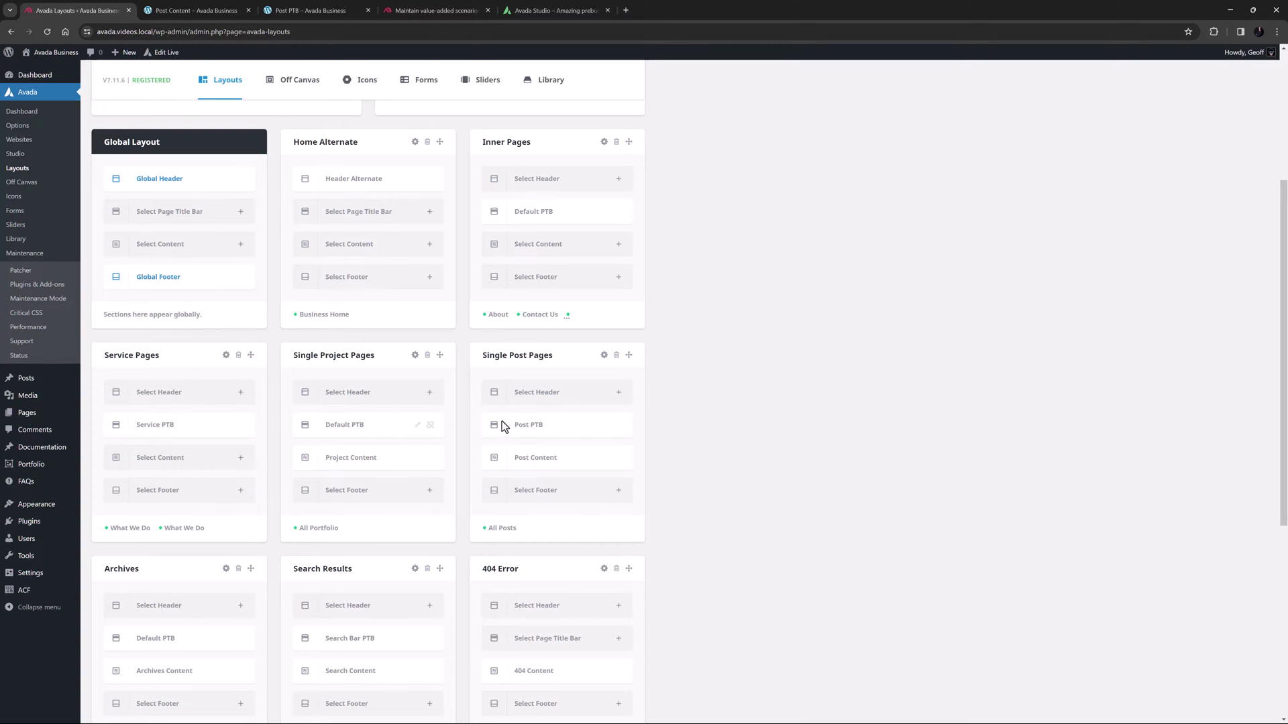
left_click(618, 356)
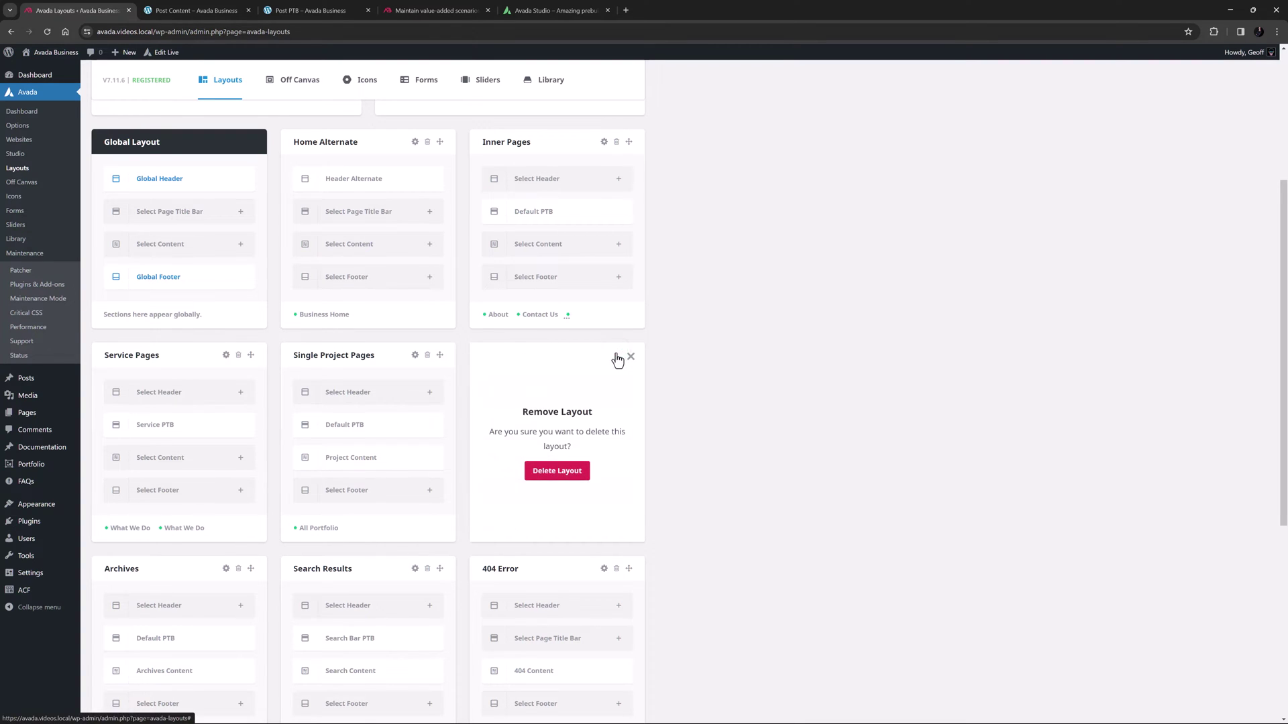
Step: Confirm the deletion and create a new layout named 'Single Post Pages'
left_click(573, 472)
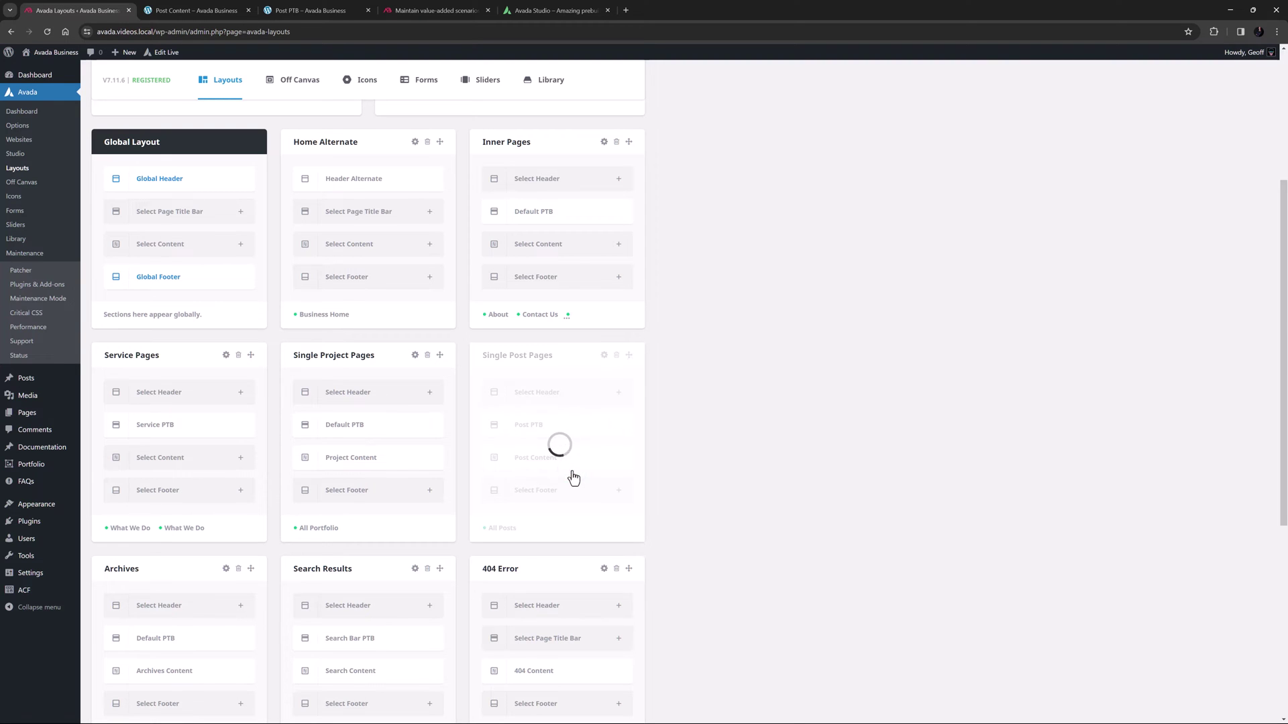
scroll(557, 403, "up", 3)
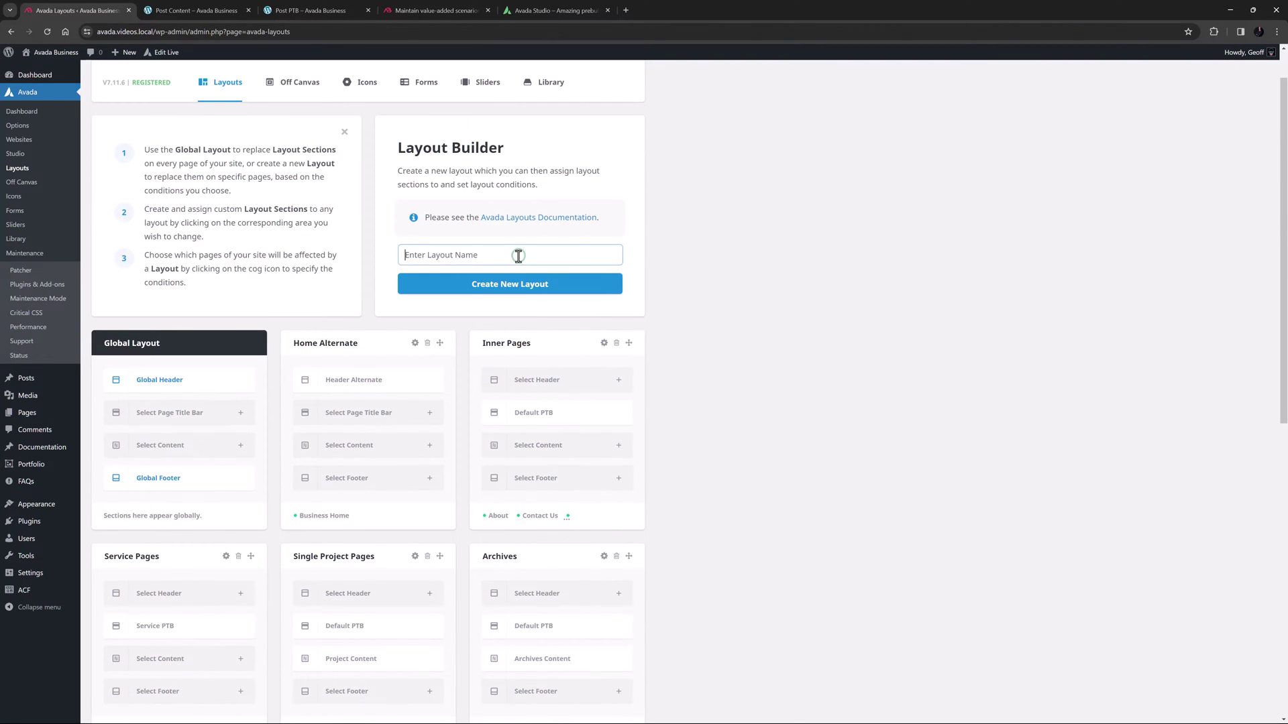
type("Single Post Pages")
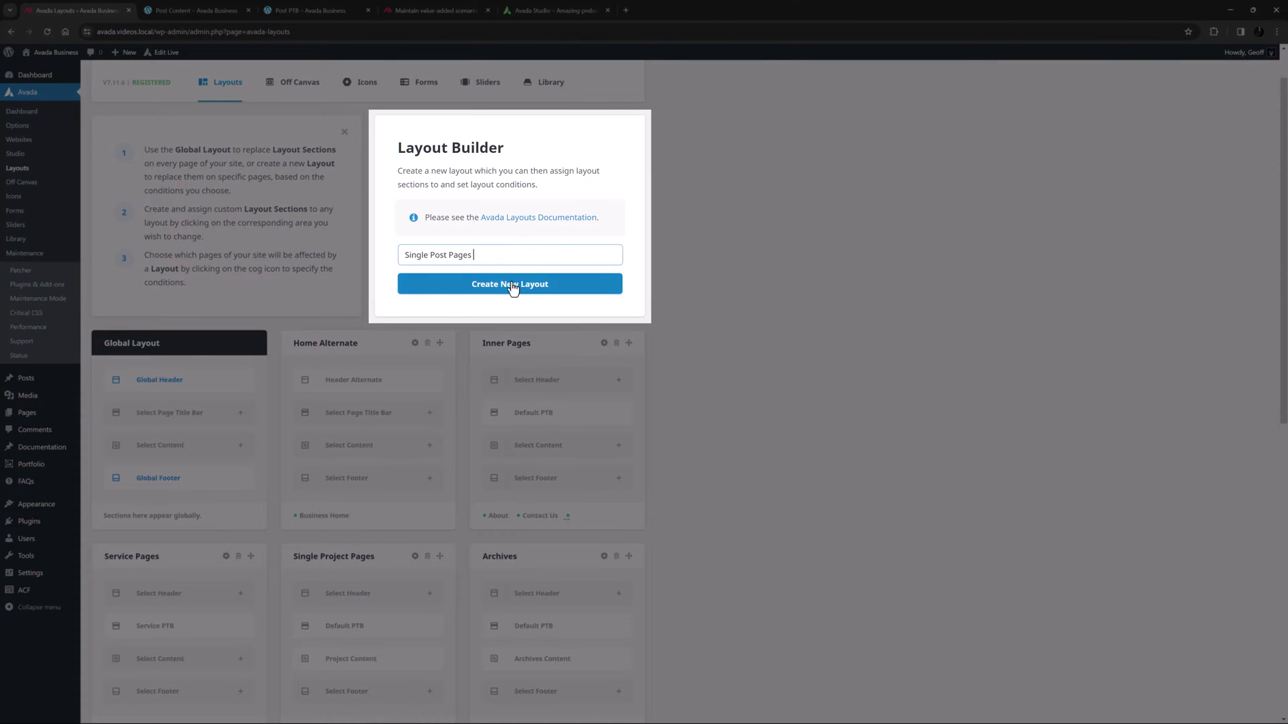
left_click(513, 288)
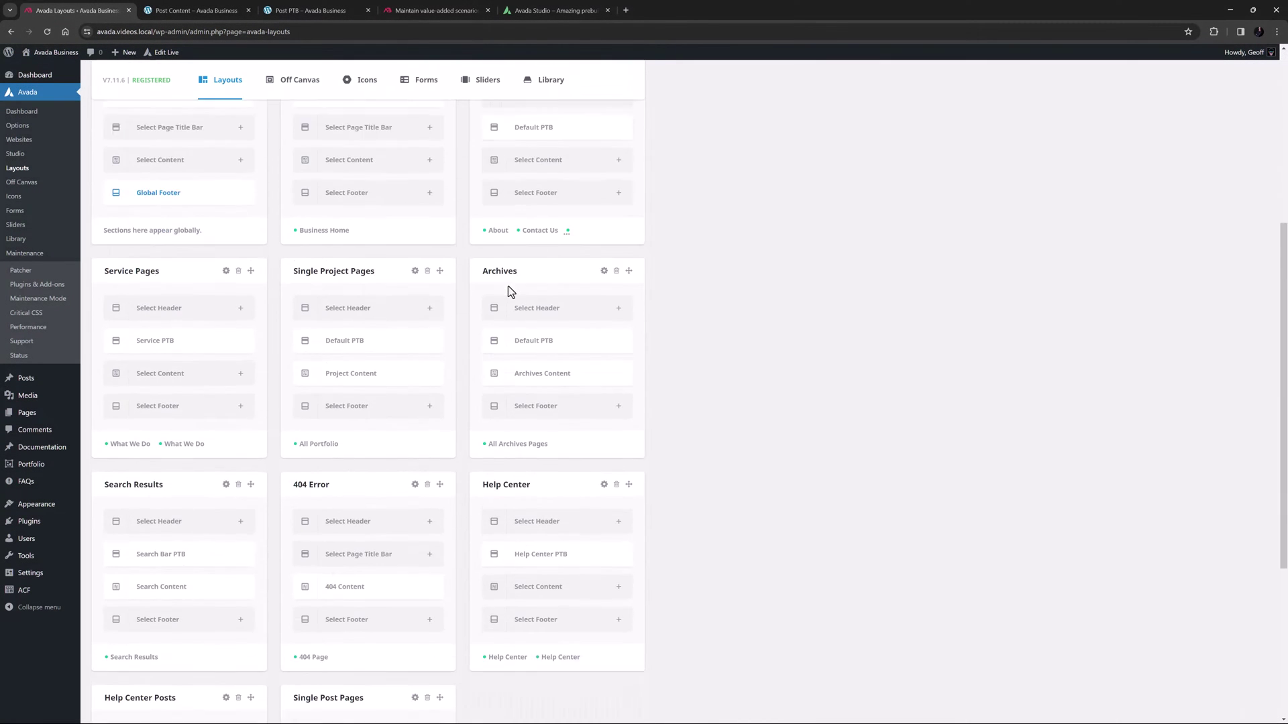
Step: Drag the Single Post Pages layout card up into the second row beside Single Project Pages
scroll(508, 286, "down", 2)
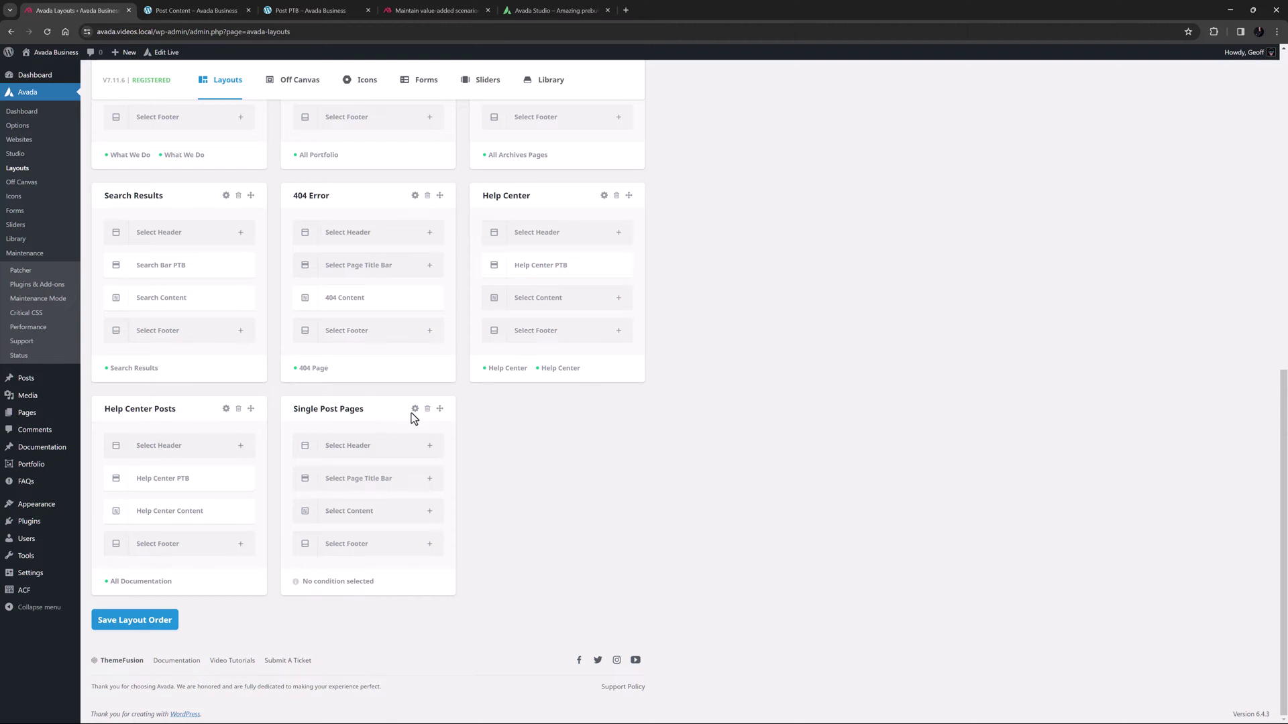
left_click_drag(439, 408, 603, 288)
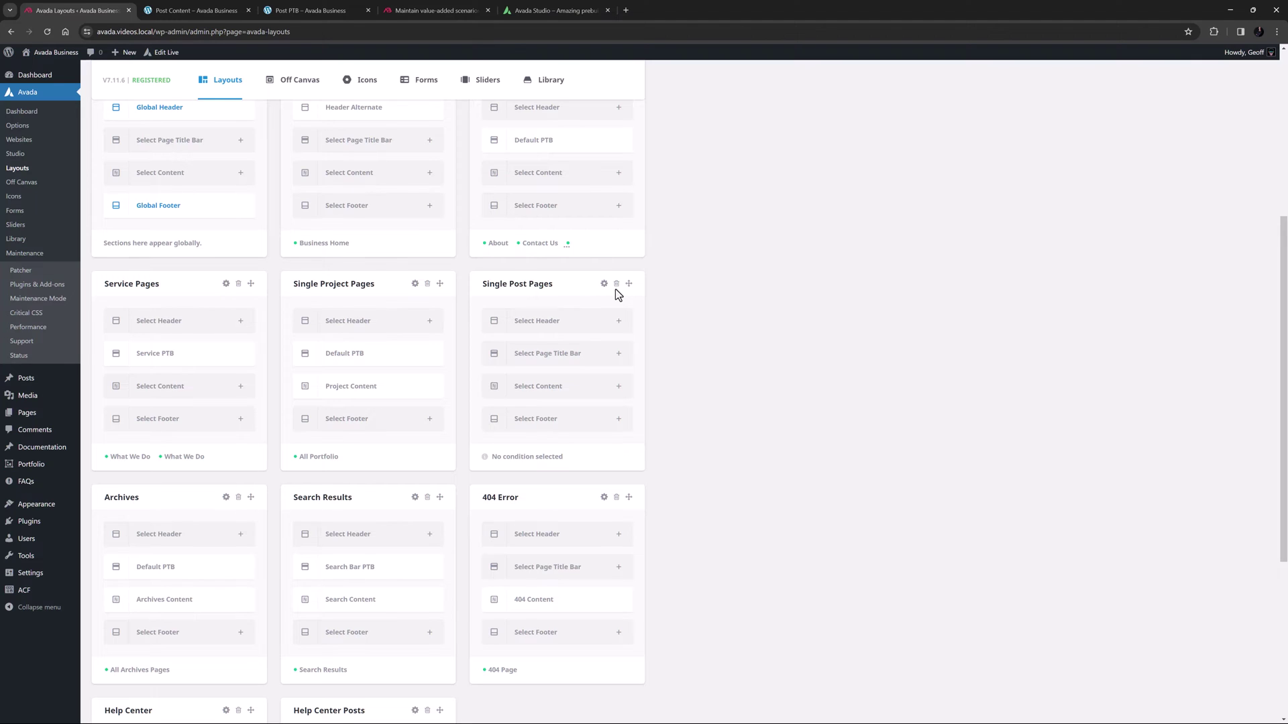
Step: Assign Post PTB as the page title bar and Post Content as the content section
left_click(557, 355)
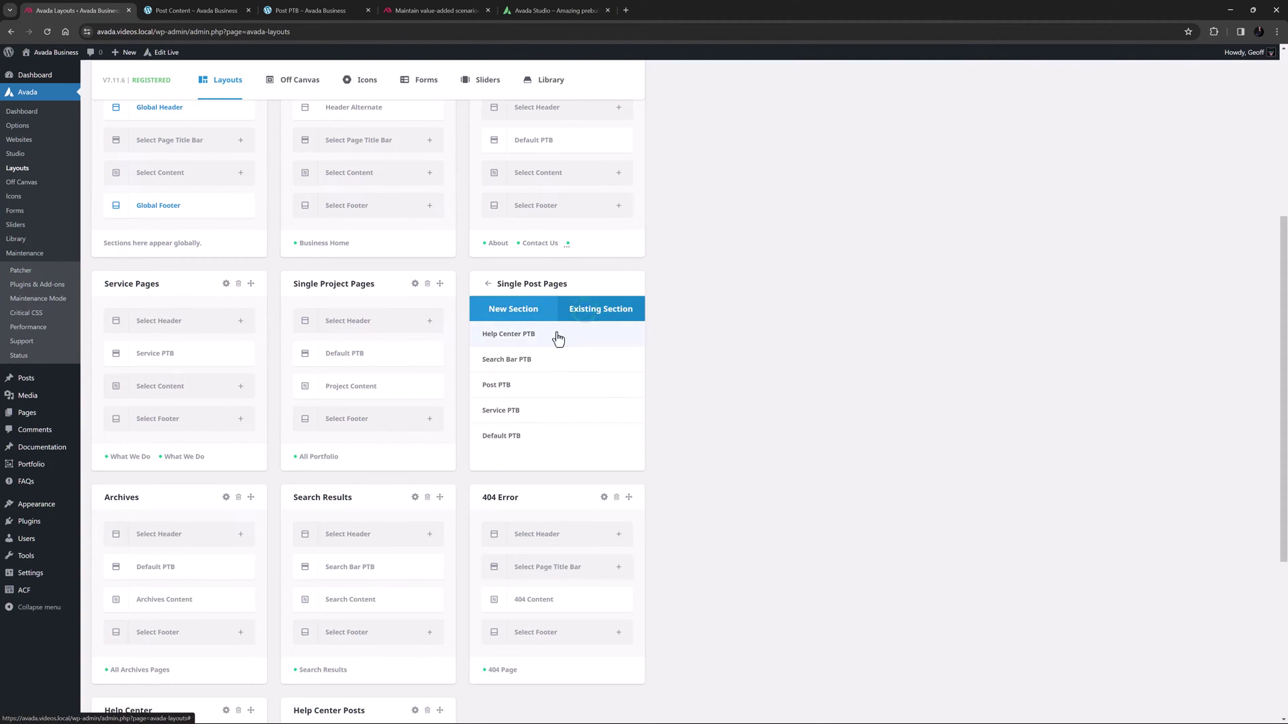
left_click(517, 388)
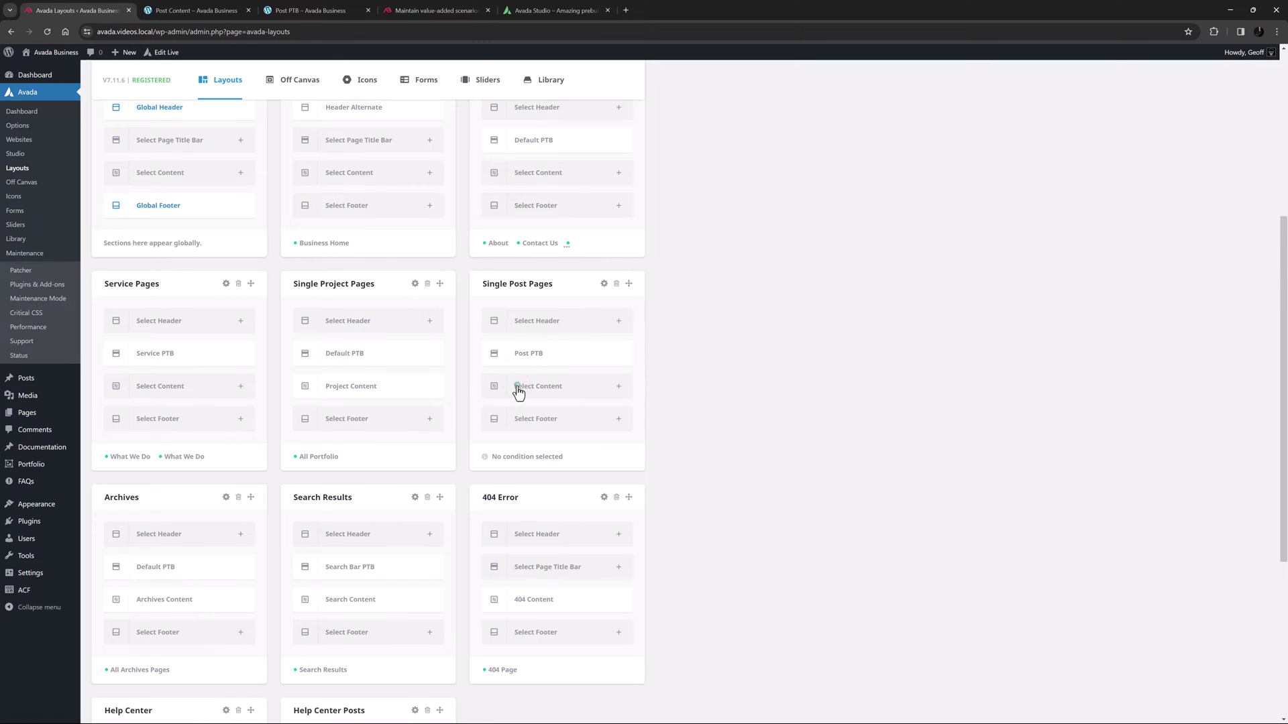
left_click(580, 318)
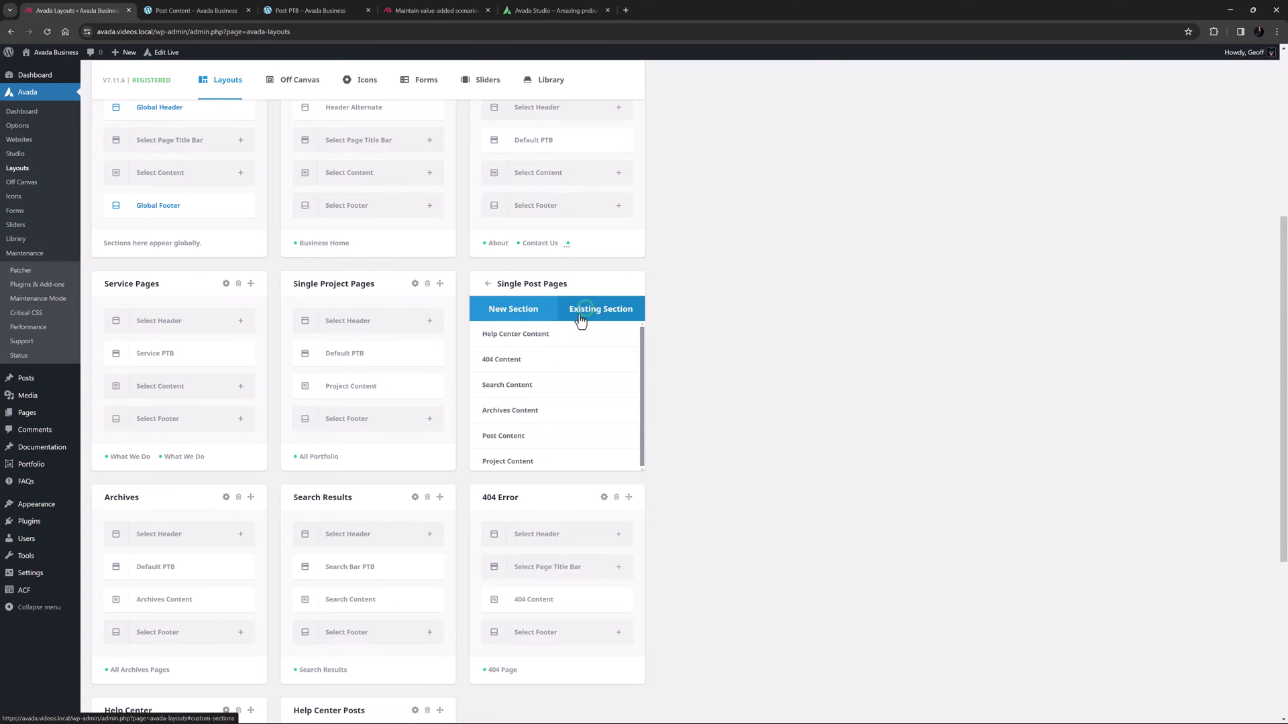
left_click(507, 436)
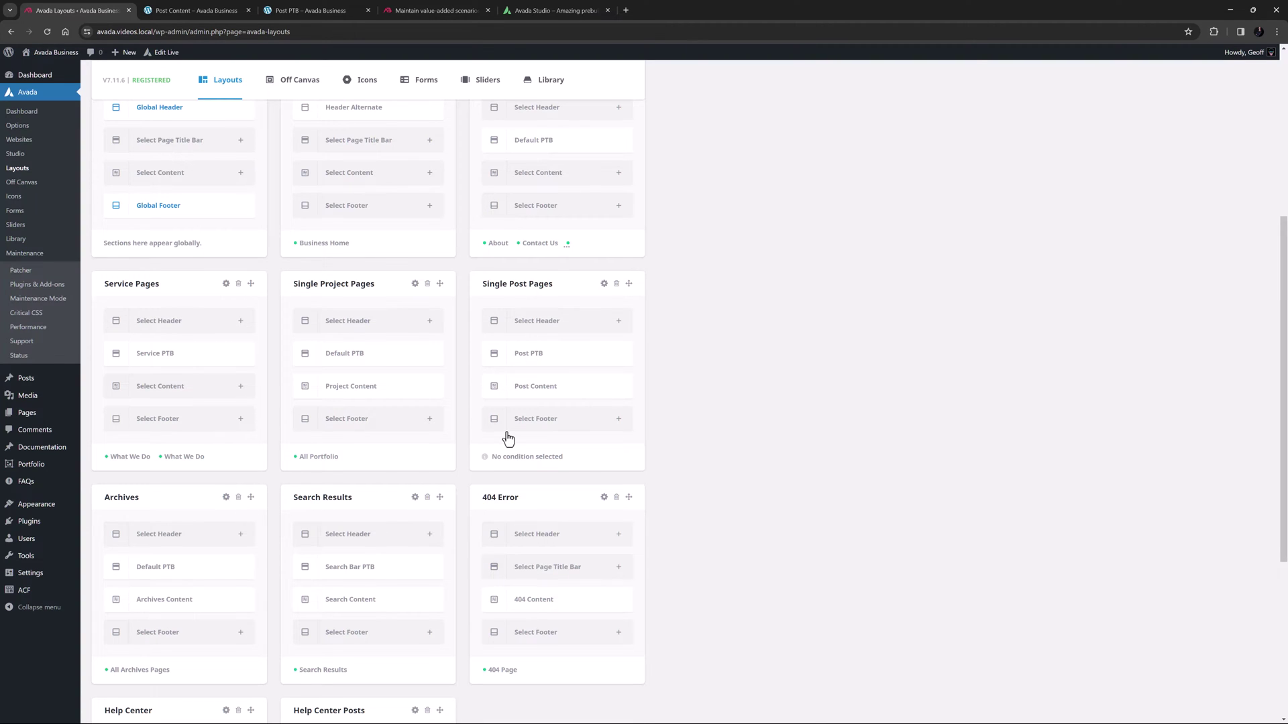
Step: In the Single Post Pages layout conditions, include All Posts under the Posts tab
mouse_move(540, 463)
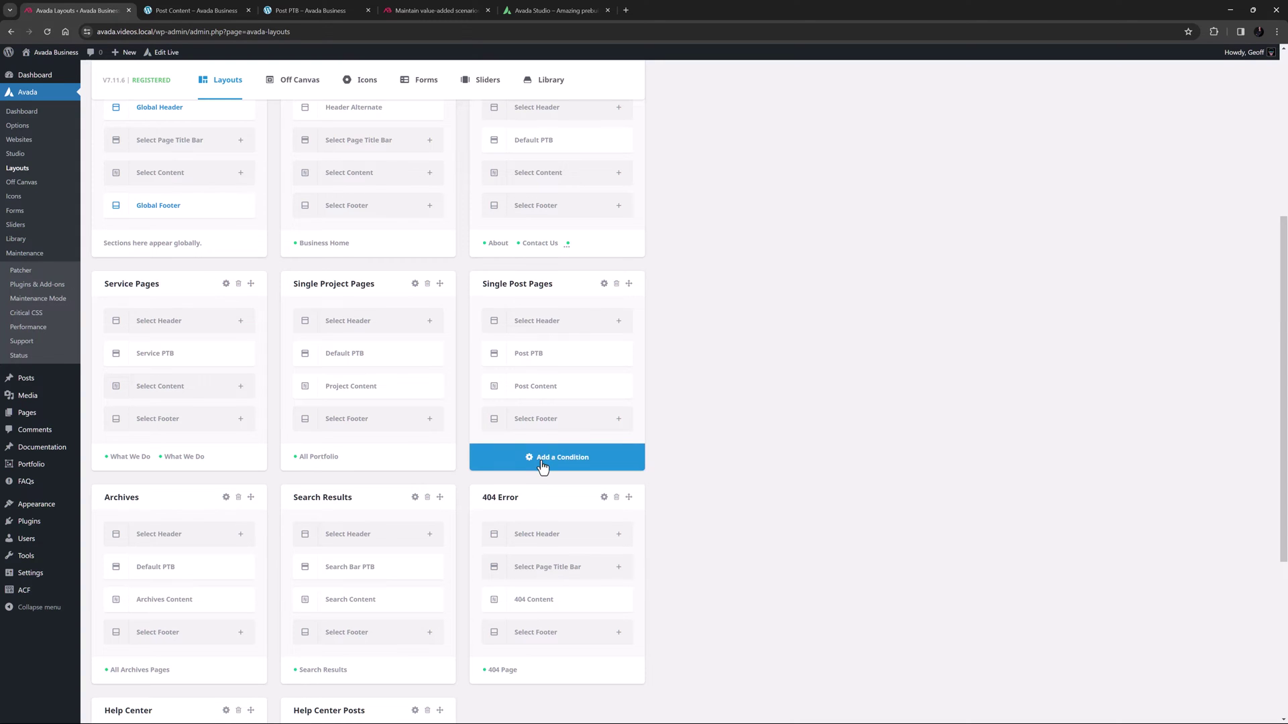
left_click(542, 462)
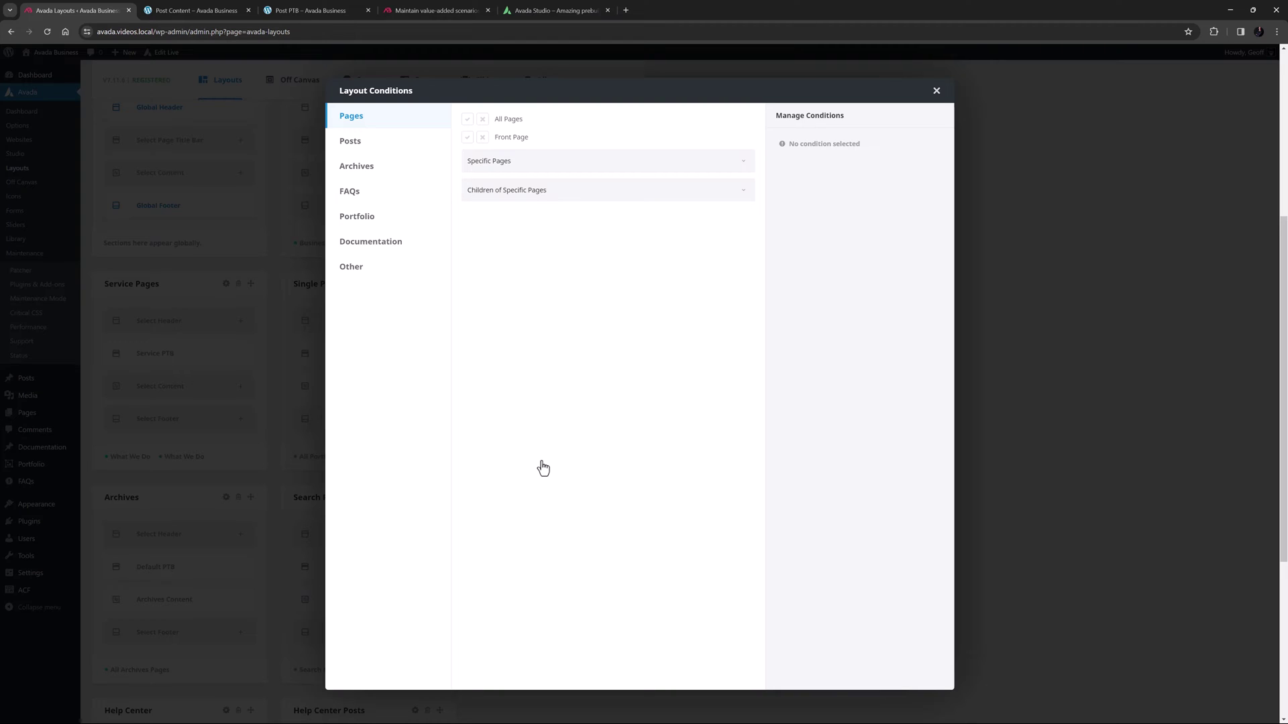
left_click(359, 142)
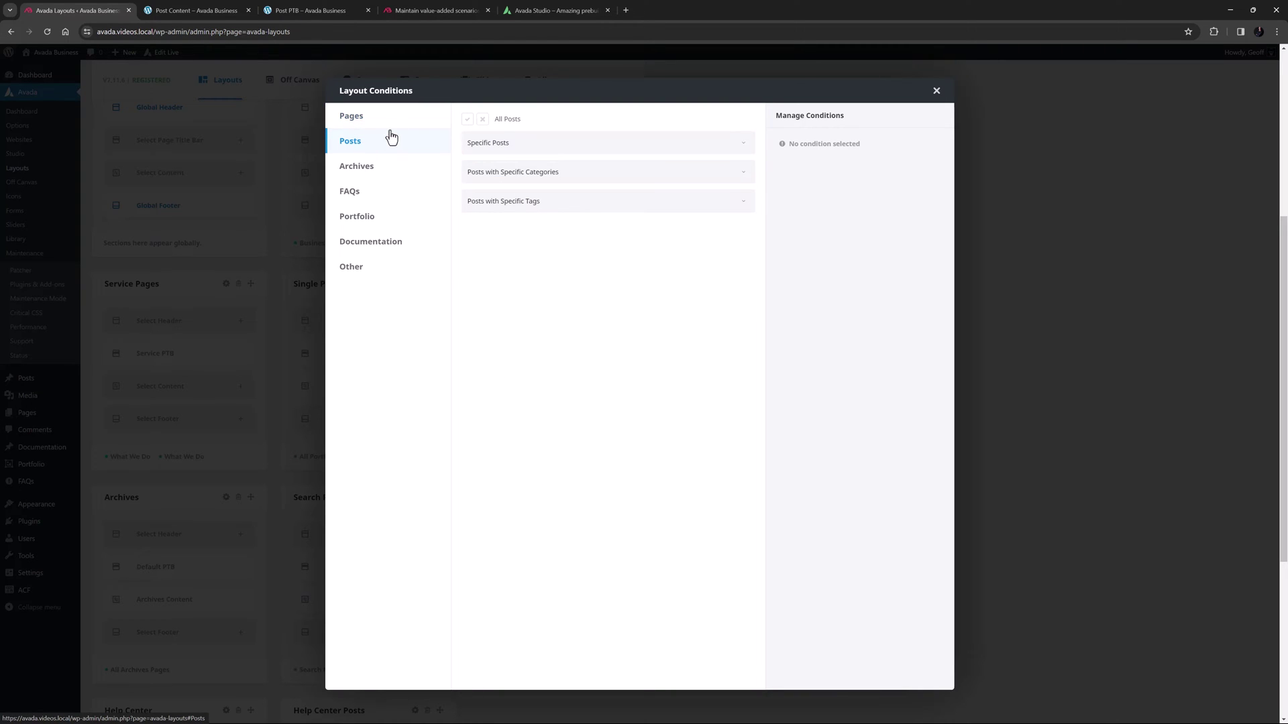
left_click(467, 120)
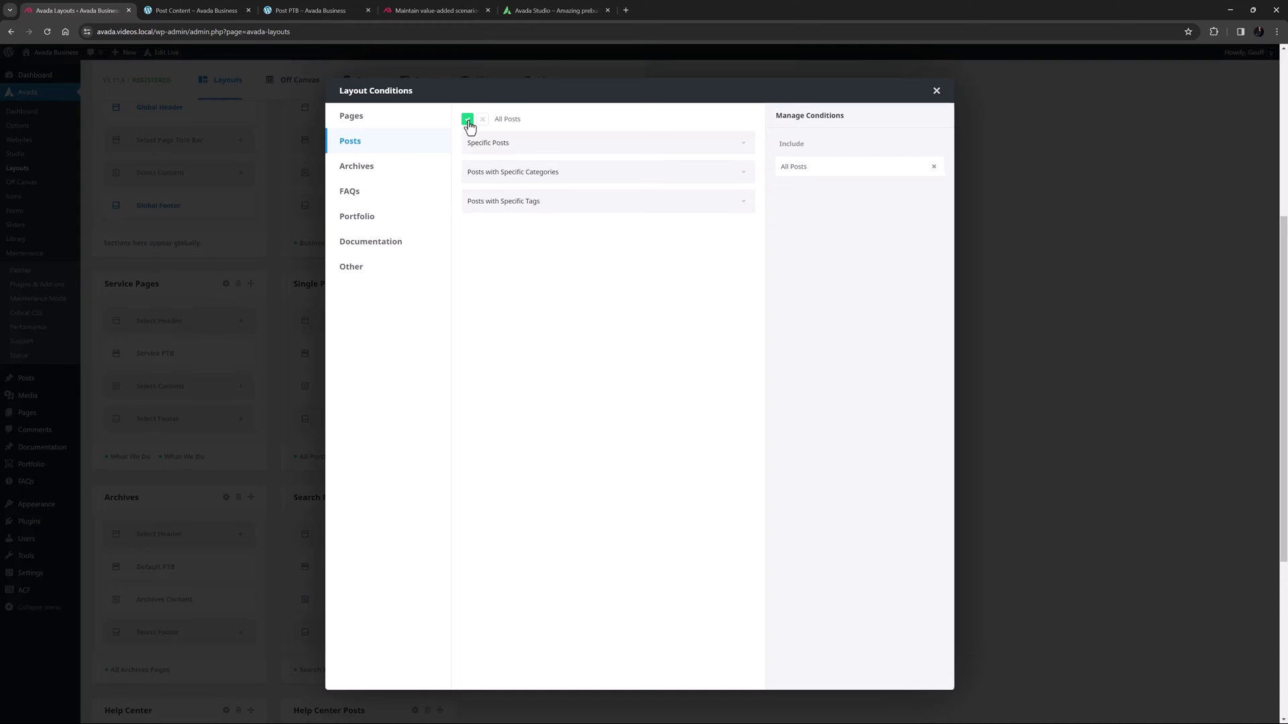
Step: Exclude the Audit & Taxation category, remove that exclusion again, and close the conditions window
left_click(740, 175)
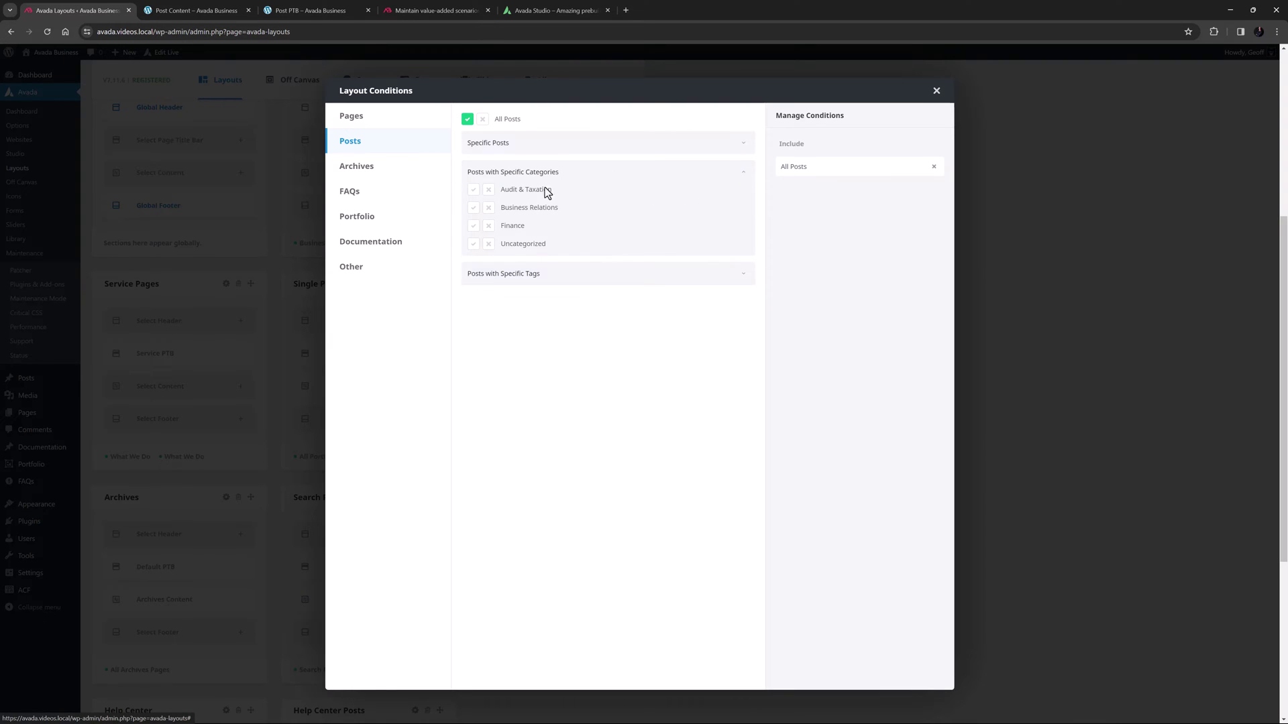
left_click(489, 190)
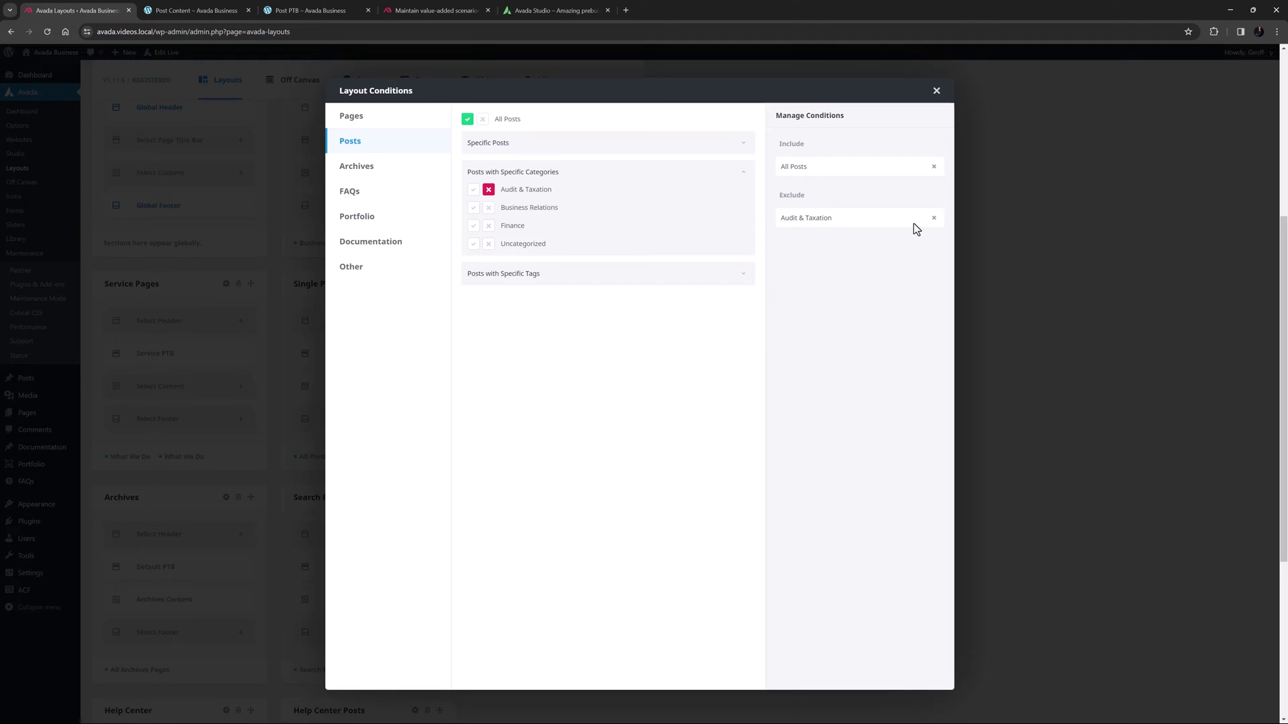
left_click(933, 219)
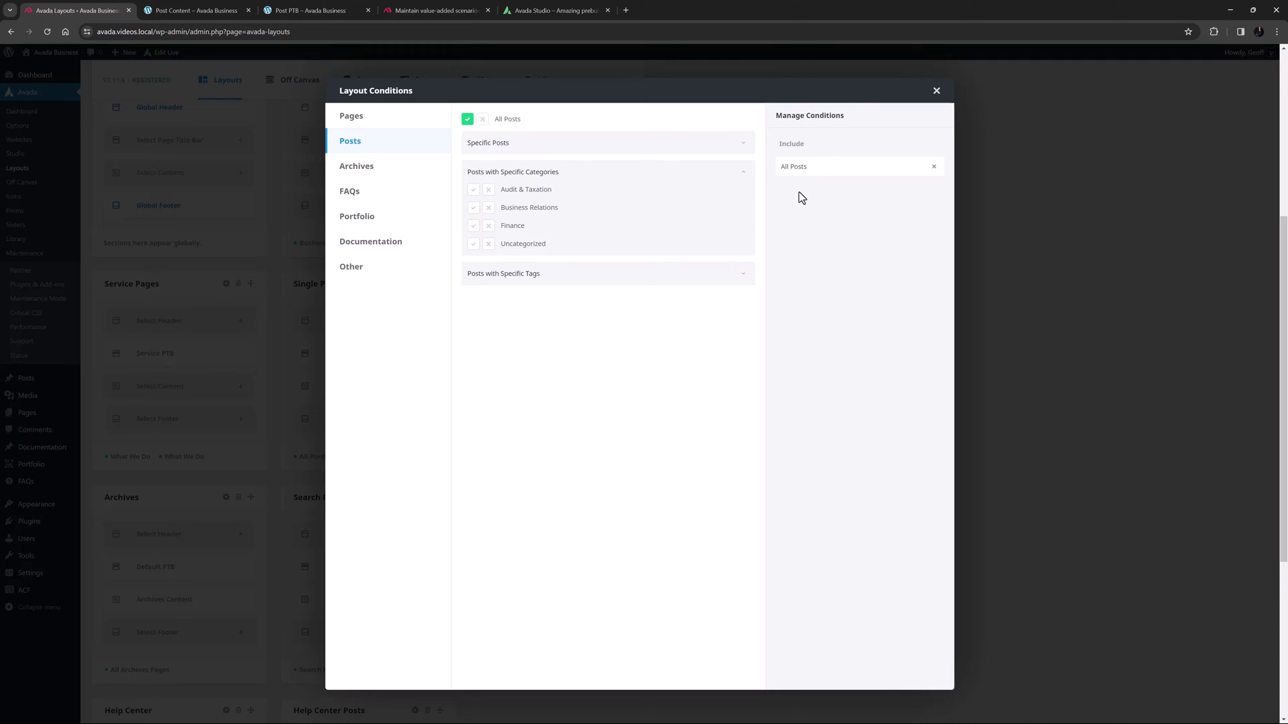
left_click(936, 90)
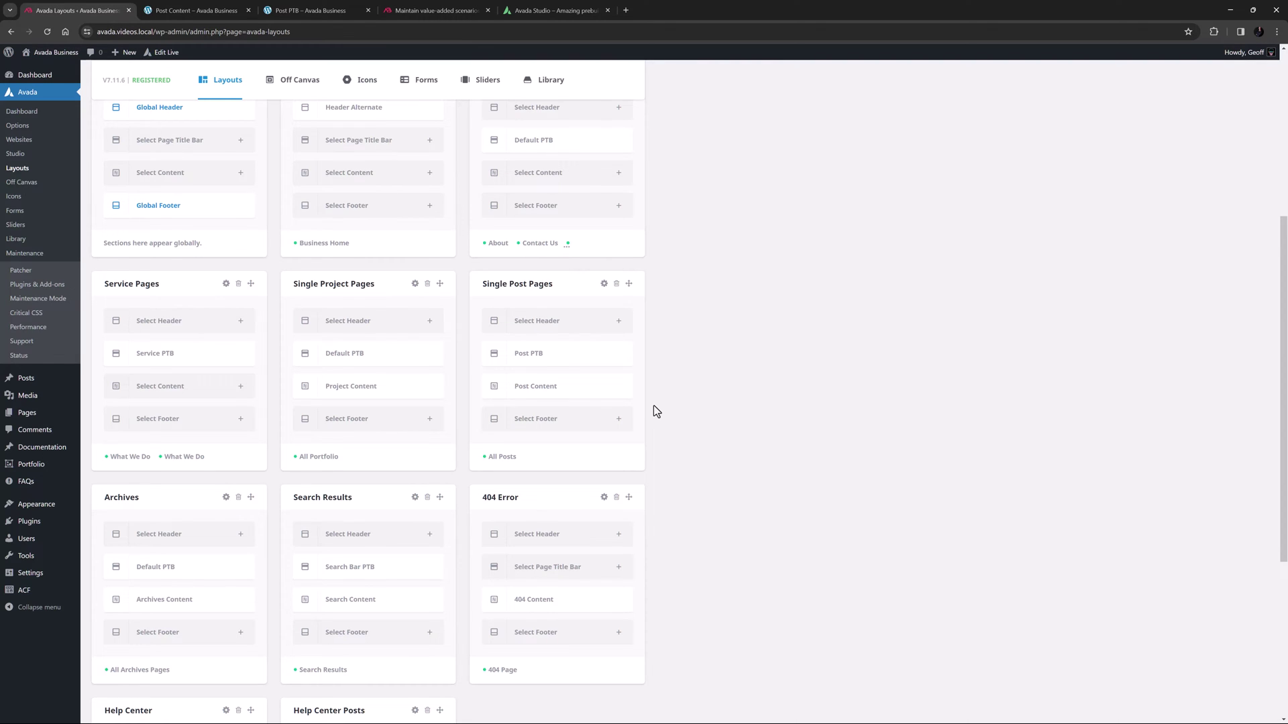
Step: Go to the Layout Section Builder list and open Post Content for editing
mouse_move(625, 393)
scroll(625, 394, "up", 5)
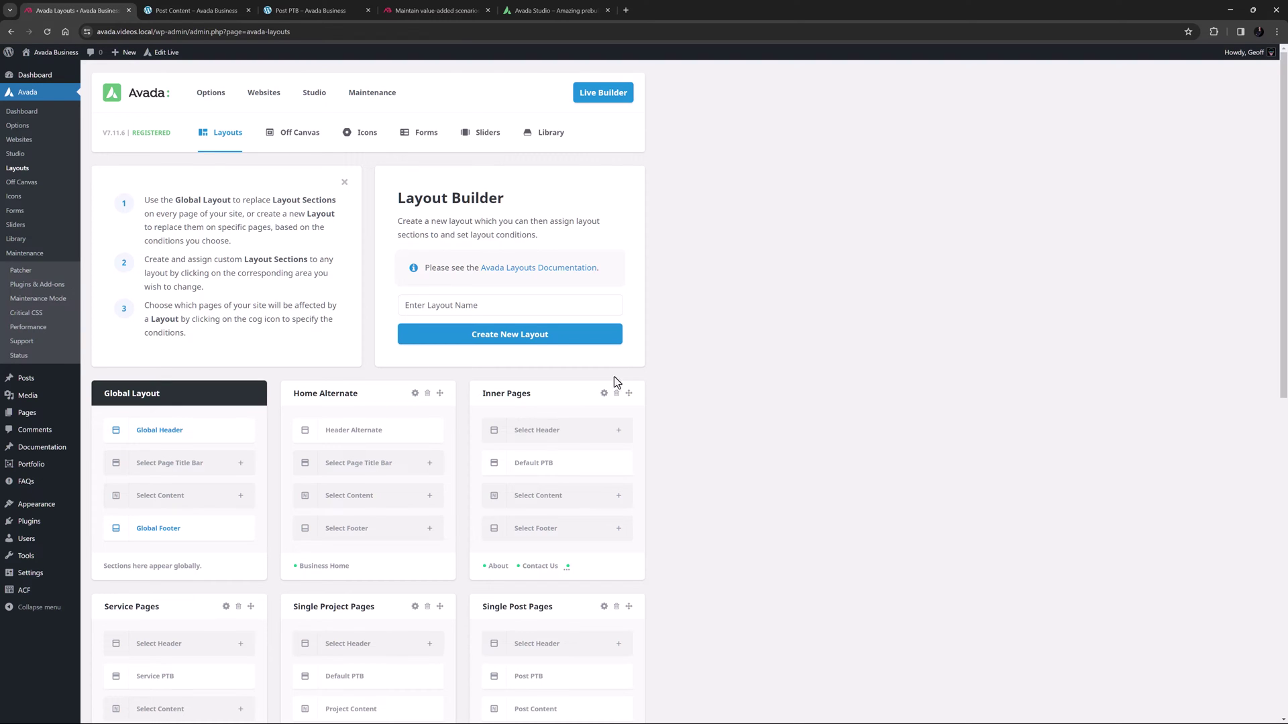
mouse_move(222, 134)
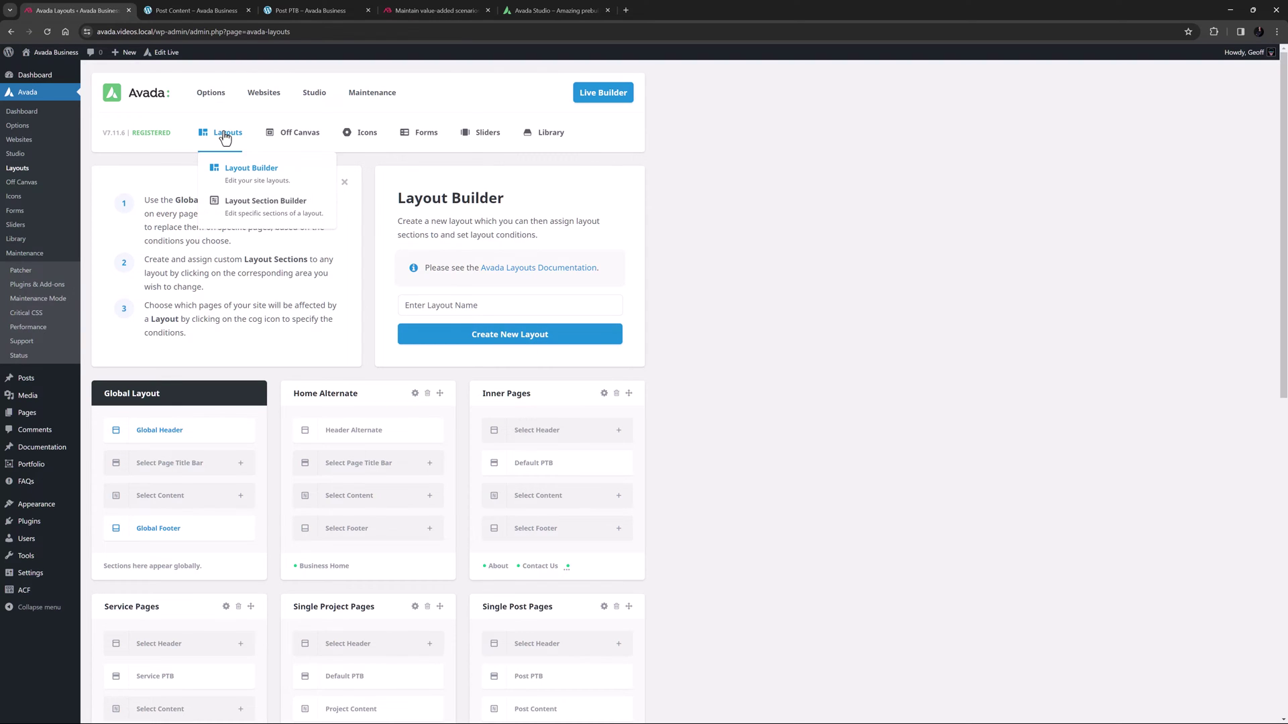
left_click(237, 209)
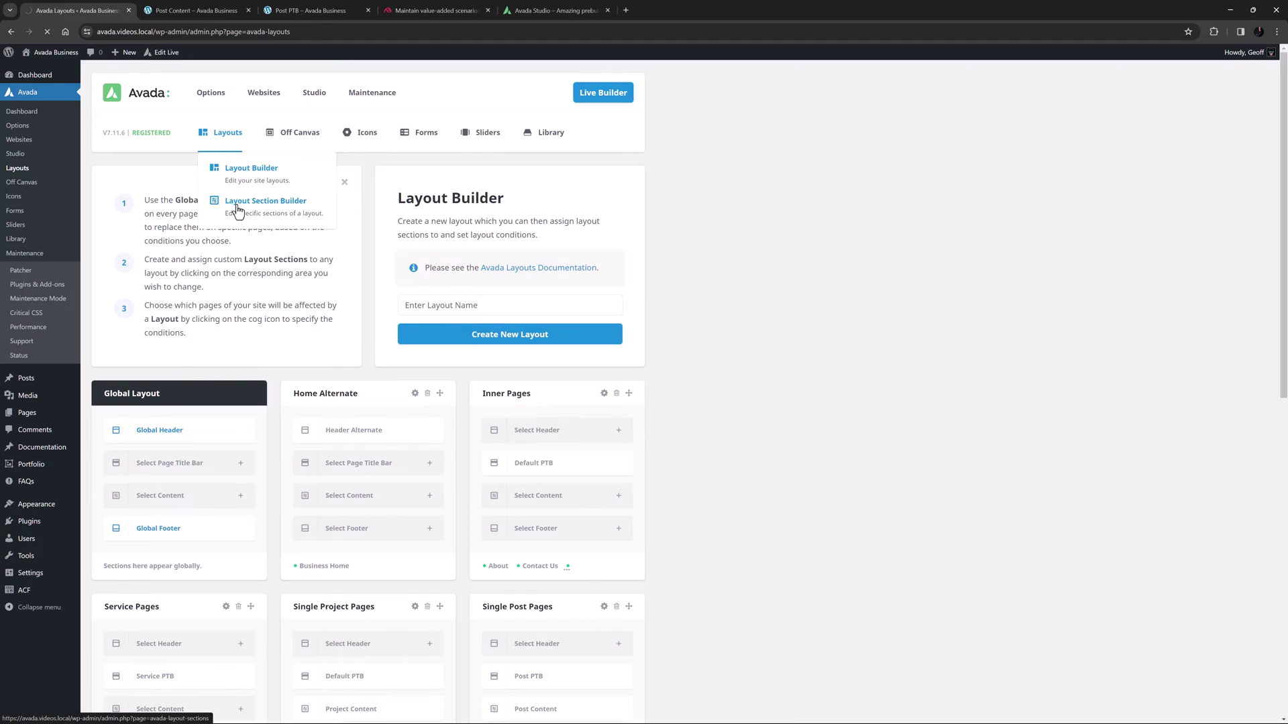
scroll(243, 221, "down", 4)
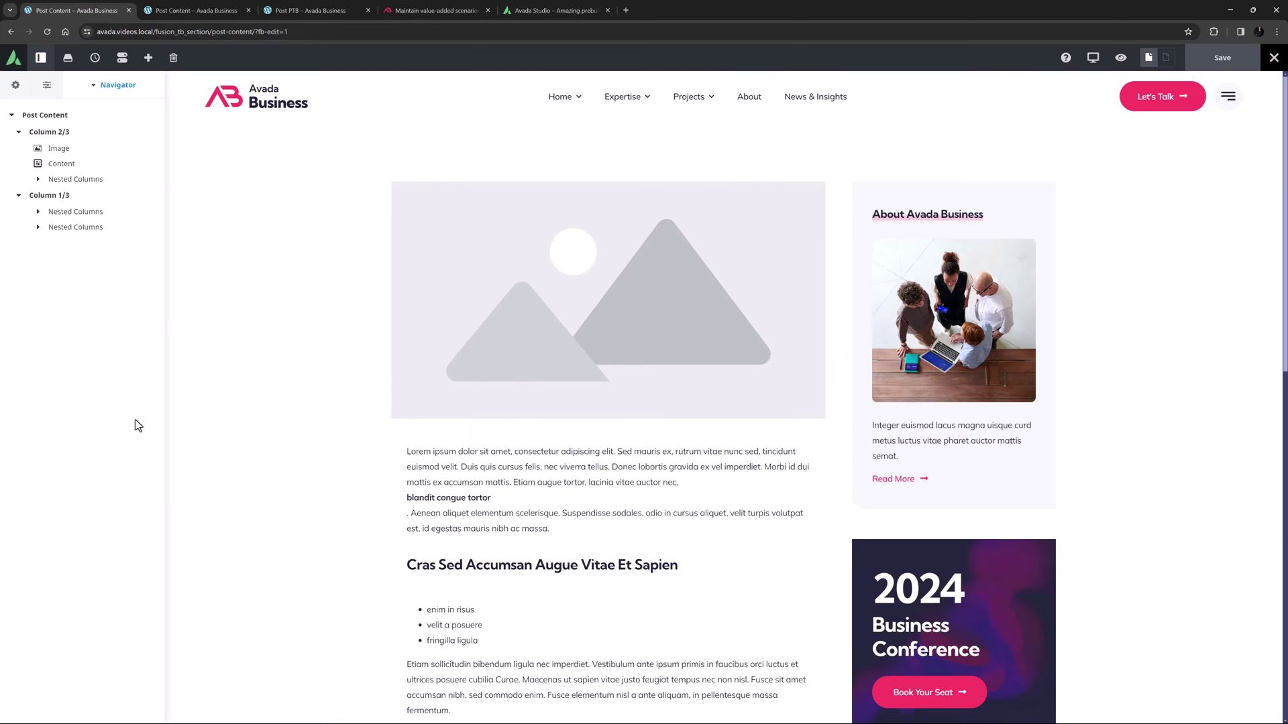
left_click(614, 308)
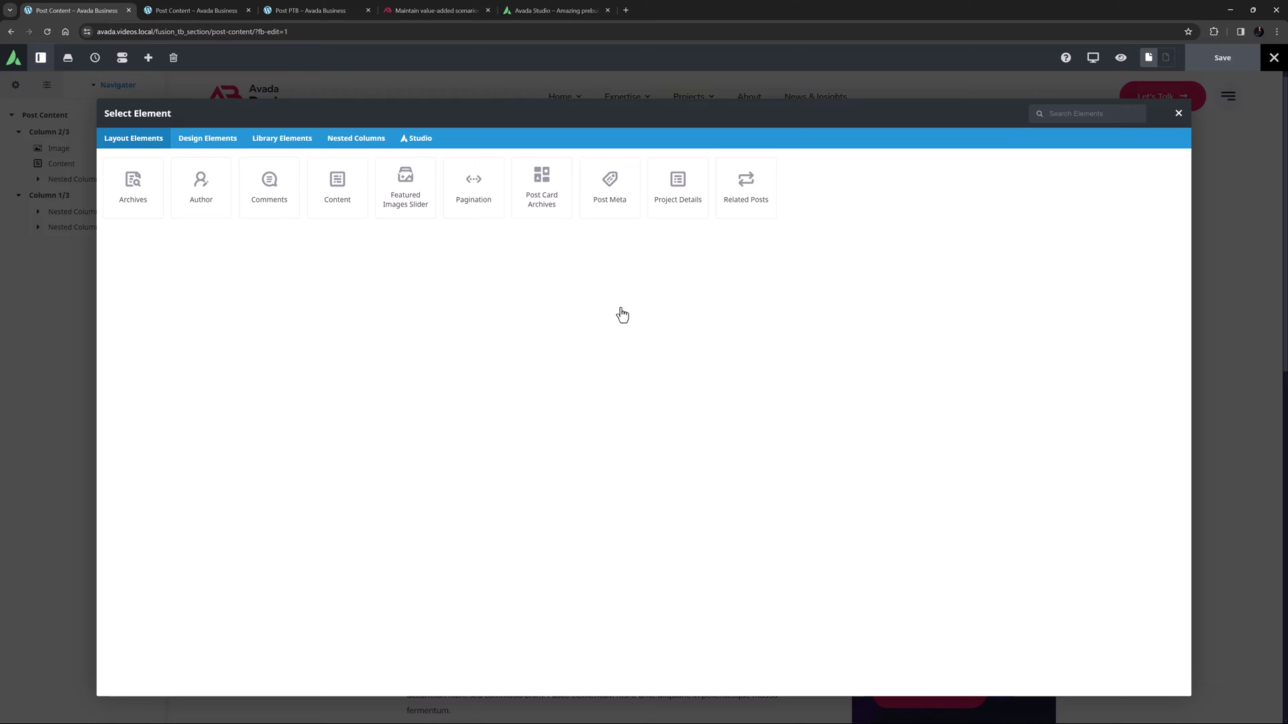
left_click(203, 140)
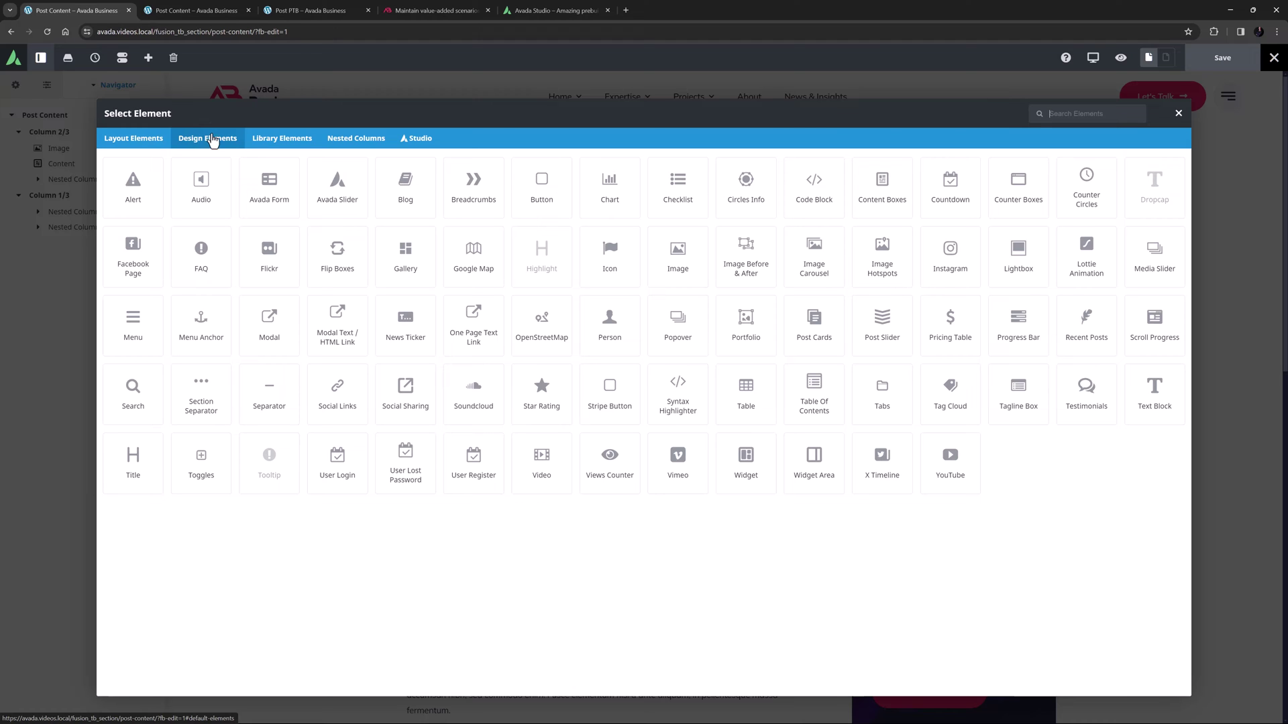
left_click(1179, 114)
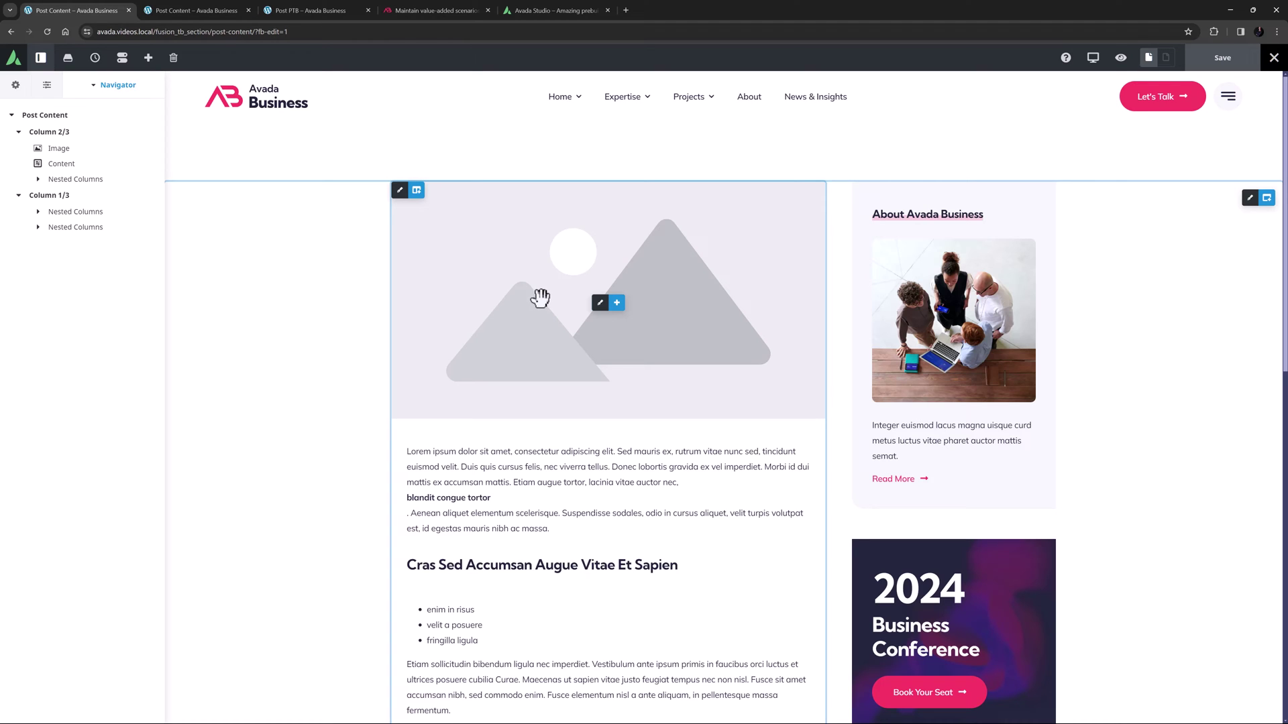
Step: Set View Dynamic Content As to Post and select the 'Monetize Proactive Your E-Business' post
left_click(50, 90)
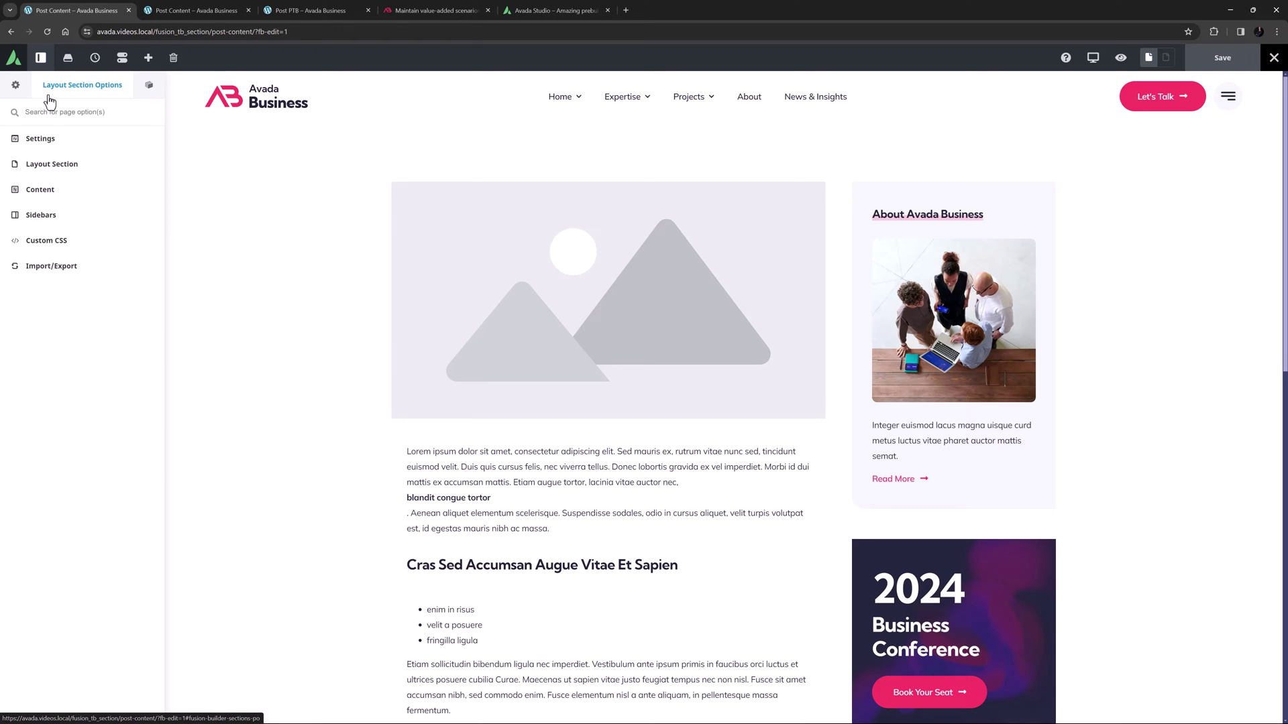
left_click(48, 164)
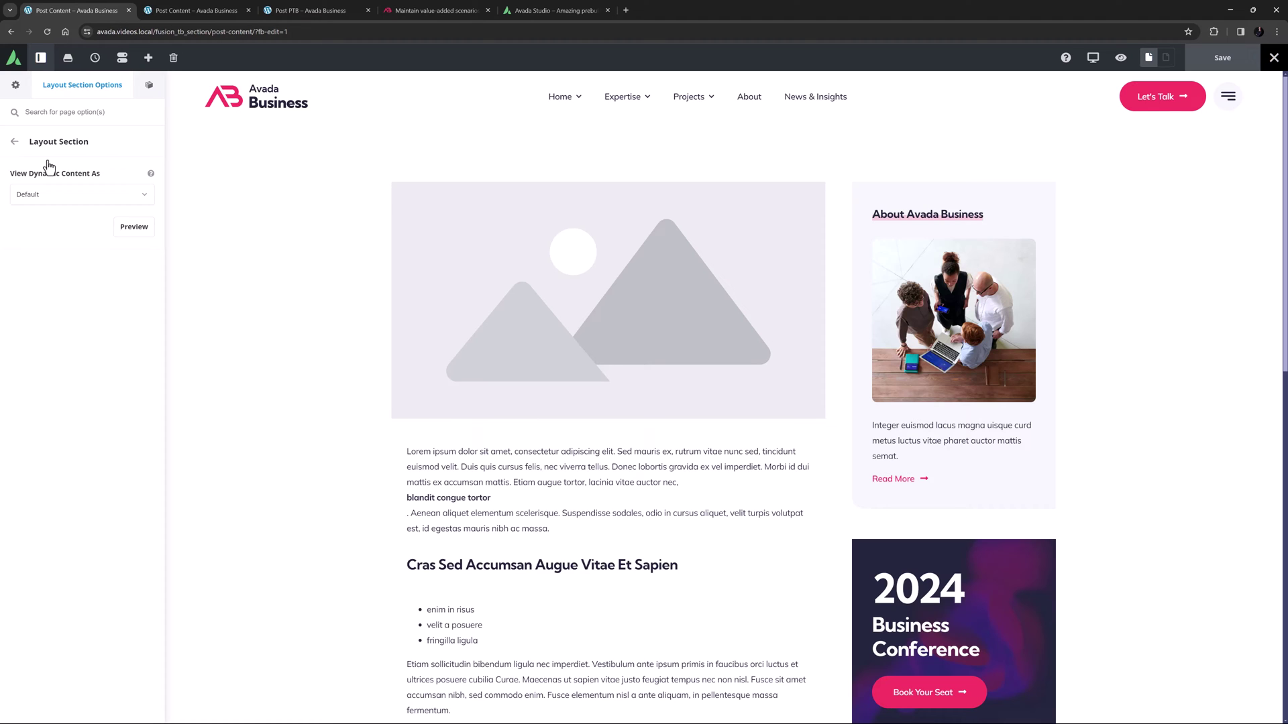
left_click(52, 196)
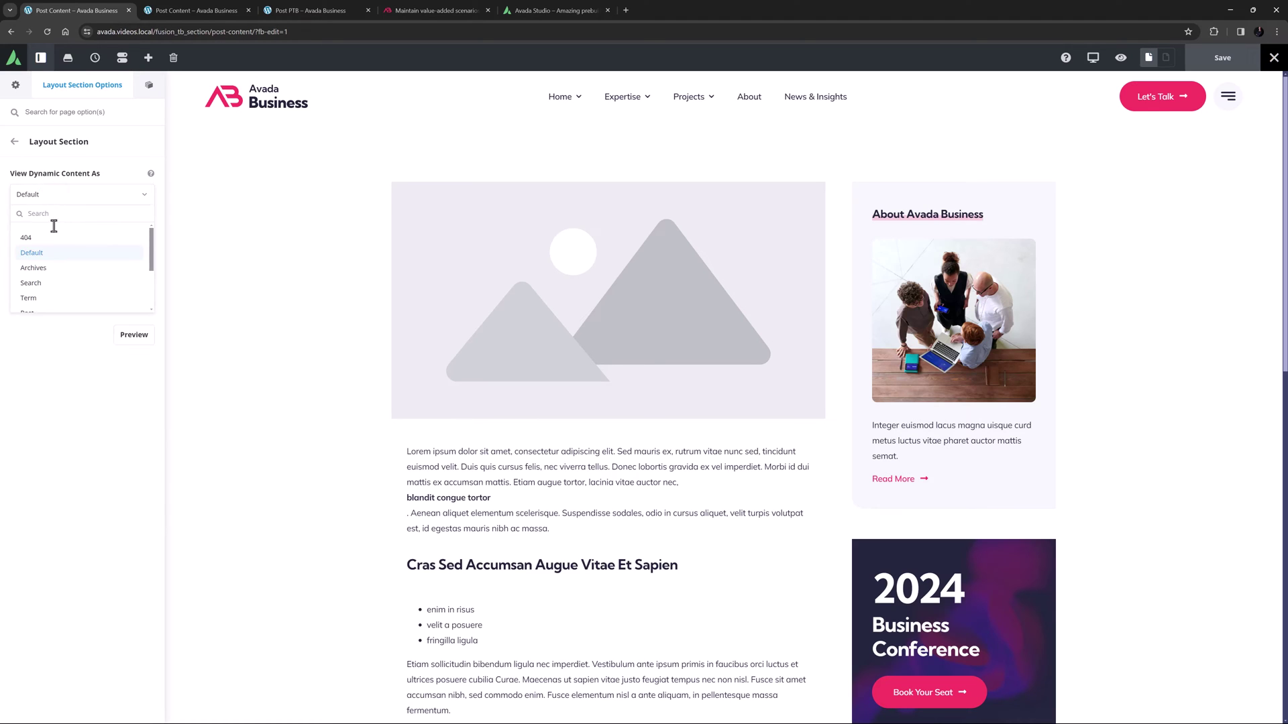
left_click(55, 268)
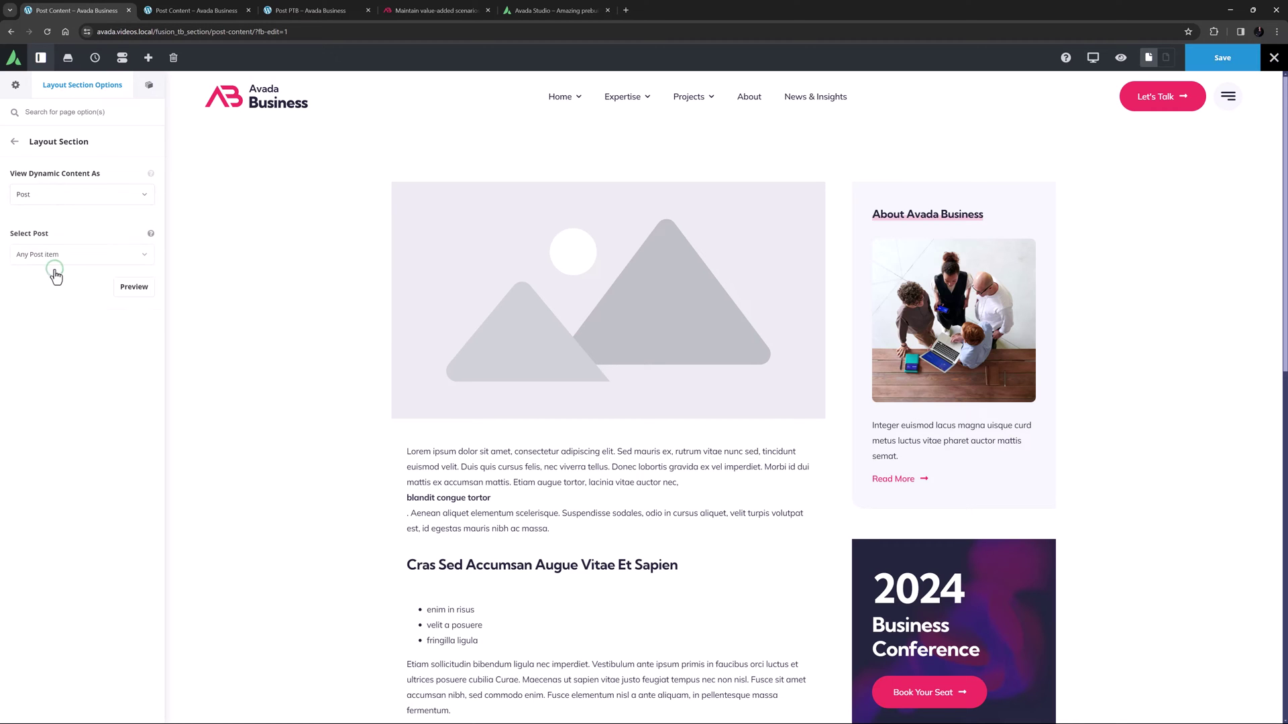
left_click(54, 257)
scroll(57, 280, "down", 3)
left_click(53, 292)
Step: Preview Post Content with the e-business post and scroll through its title bar, image and text
left_click(136, 293)
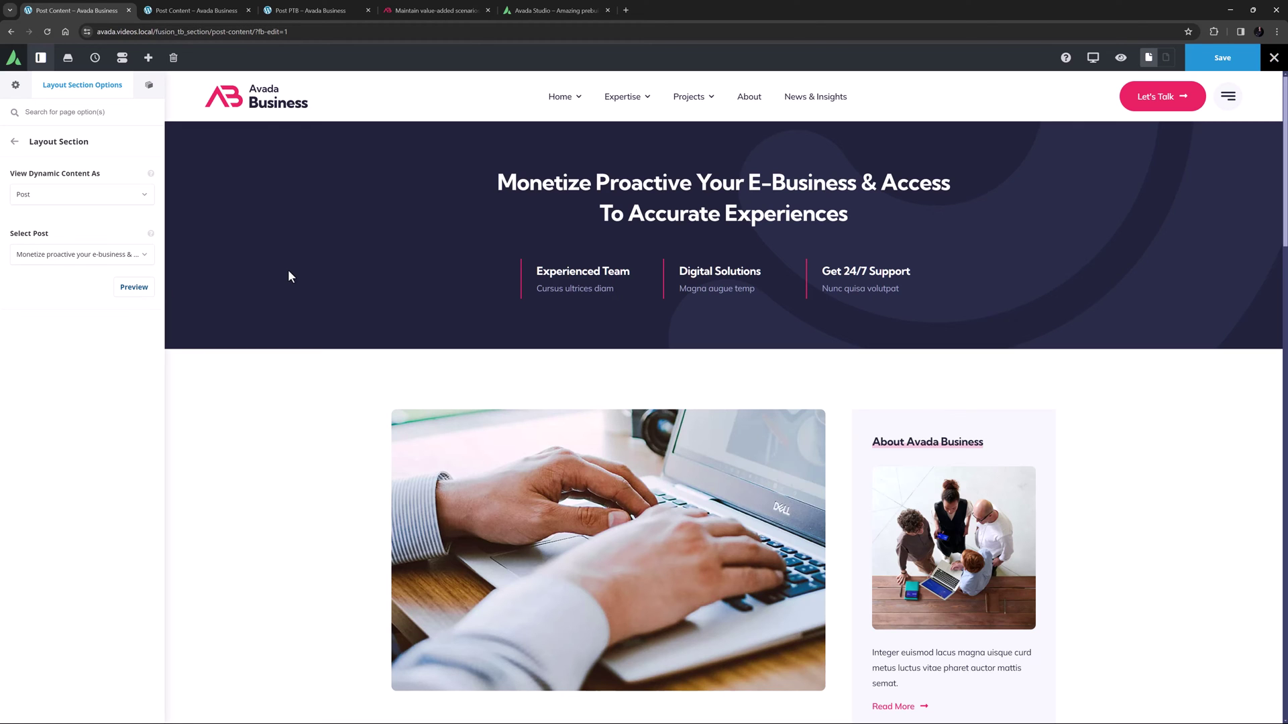
scroll(317, 269, "down", 6)
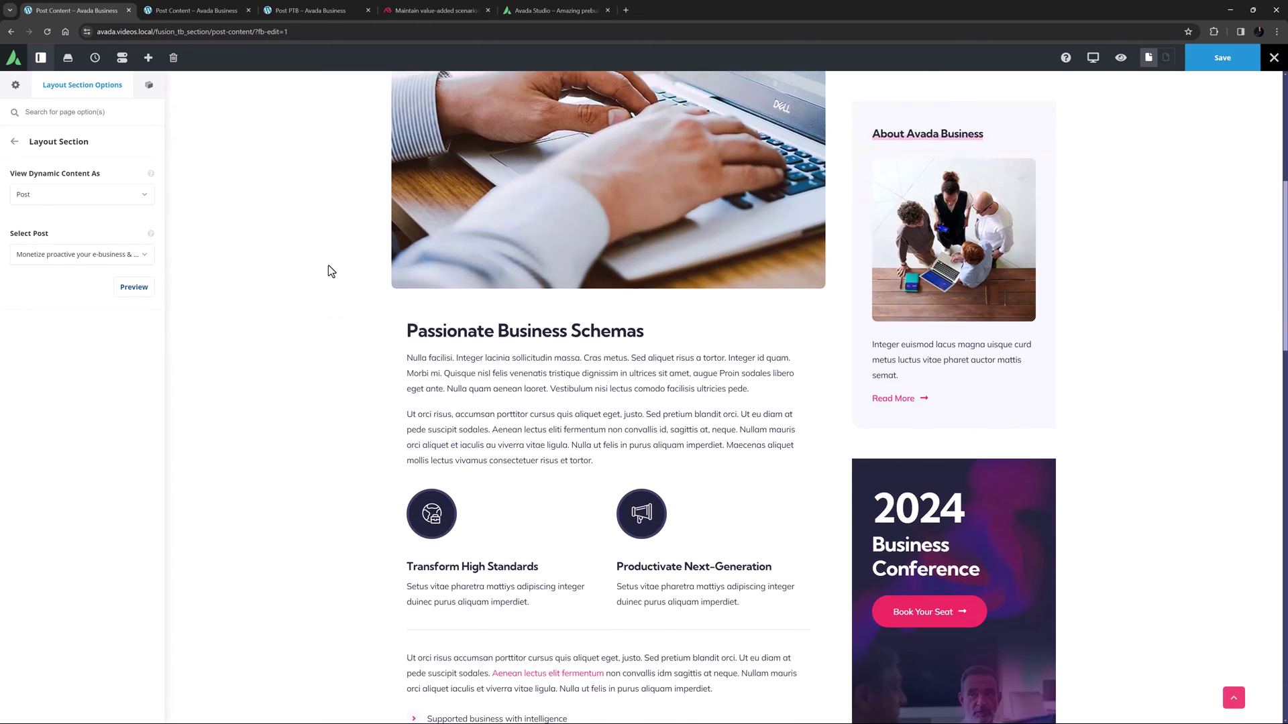
scroll(329, 269, "down", 14)
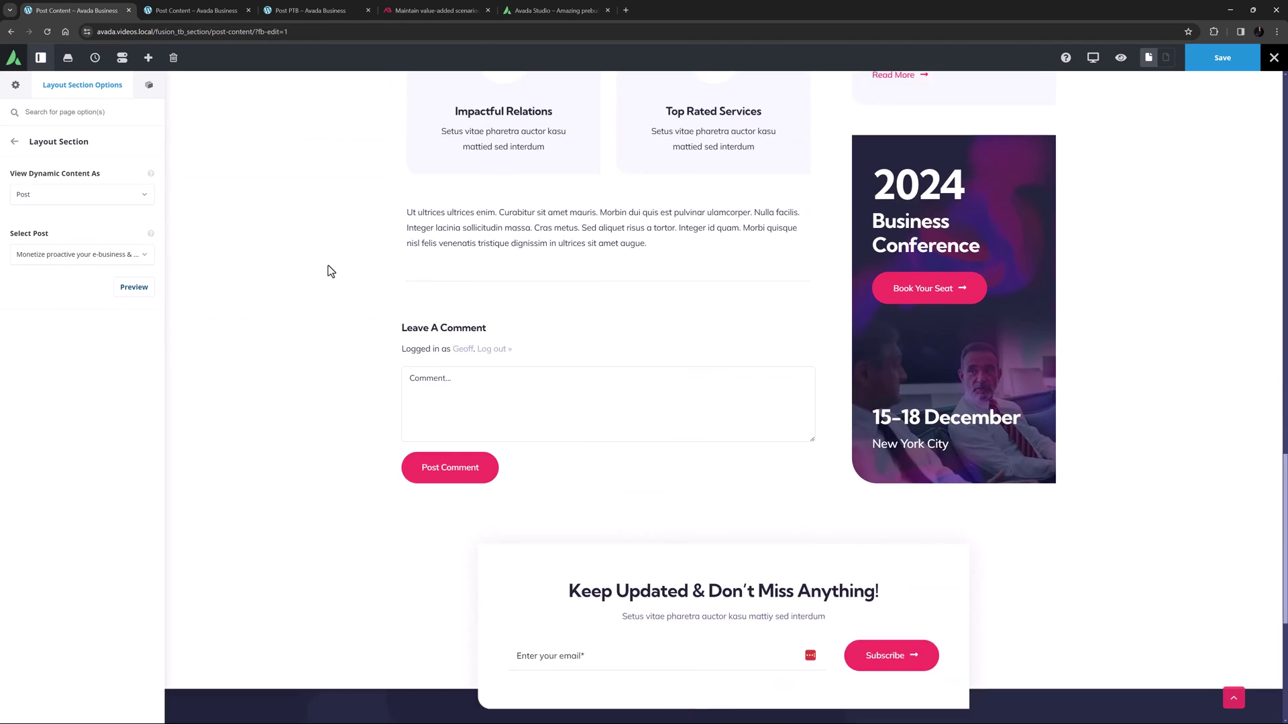
scroll(328, 271, "down", 5)
scroll(326, 267, "up", 8)
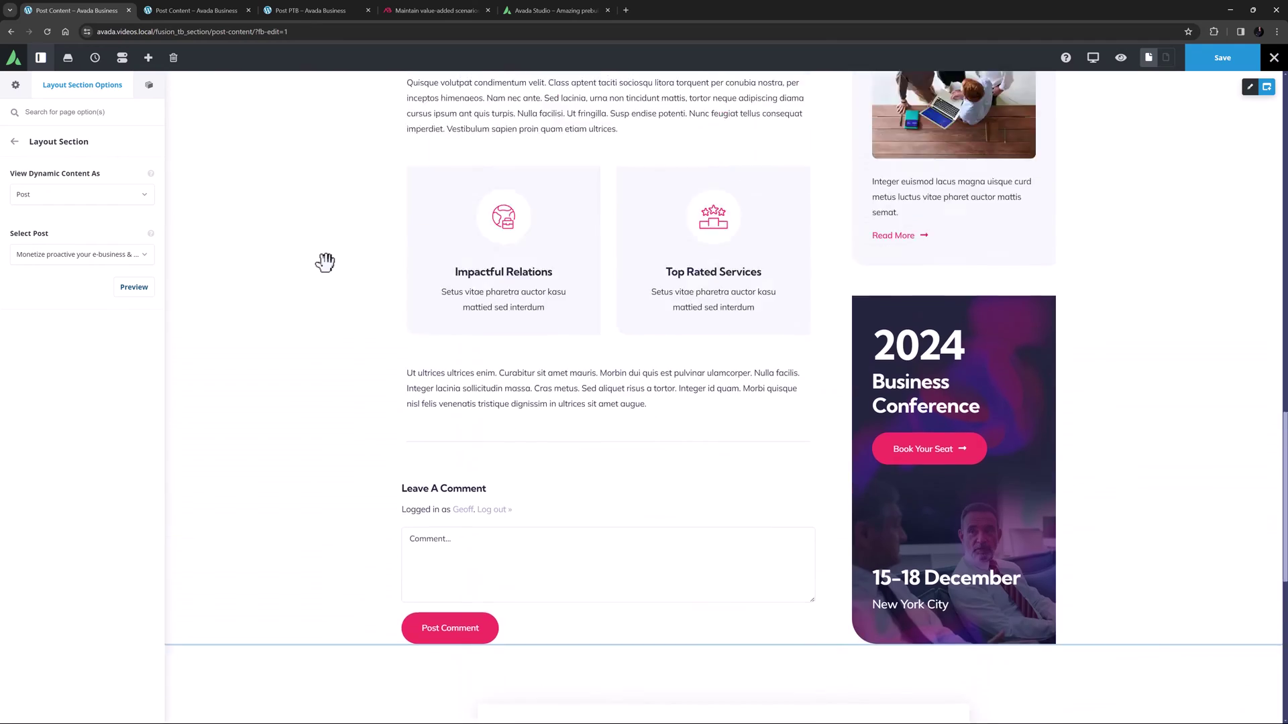
scroll(325, 263, "up", 17)
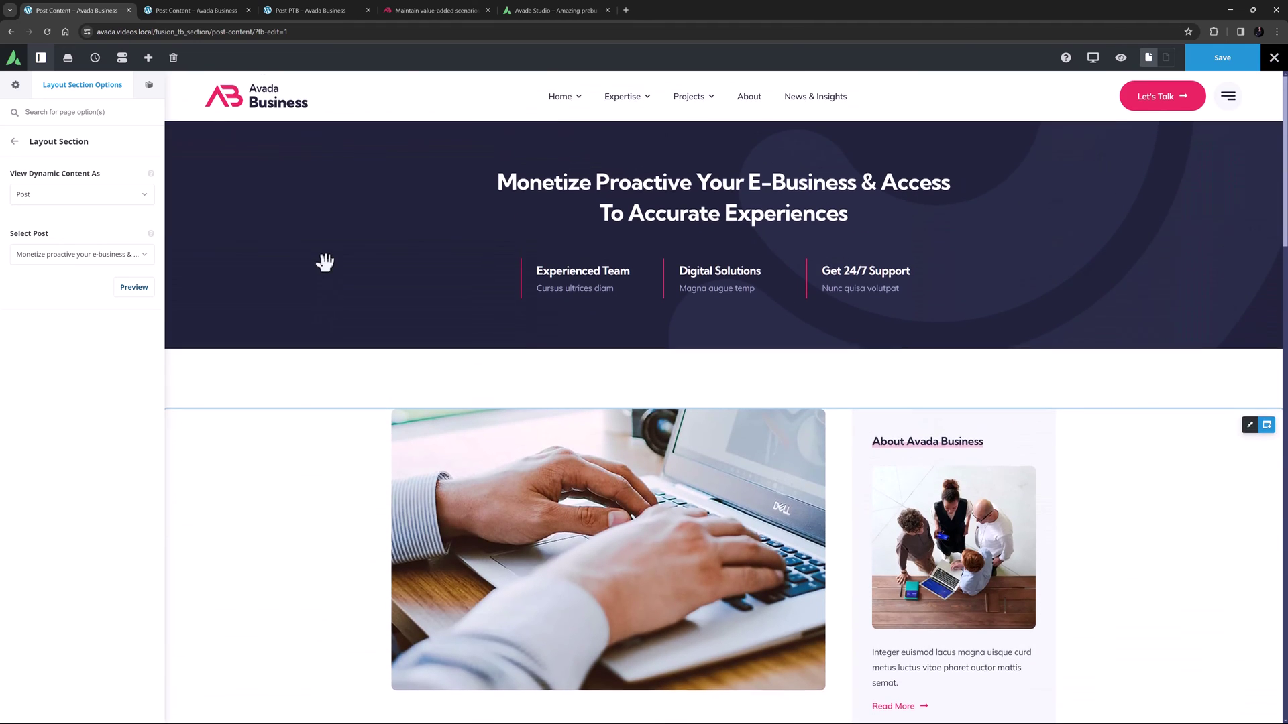